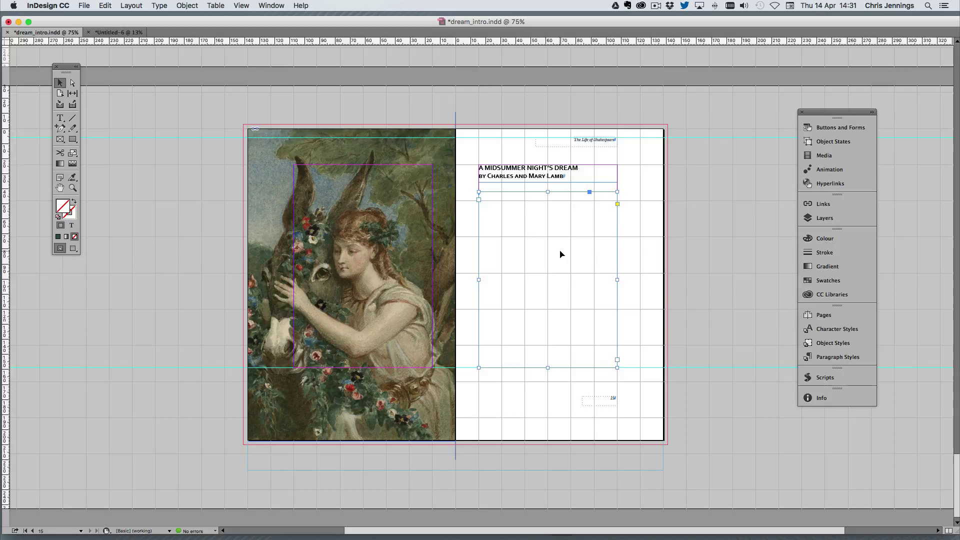
- Display the dimensions of the selected empty text frame below the title
left_click(824, 398)
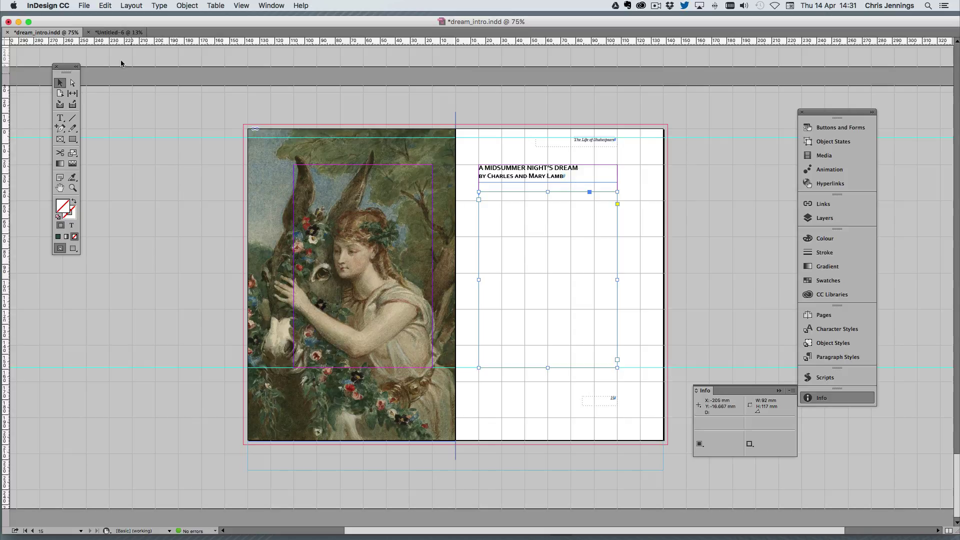
- Create a new document with a page height of 5400 mm, facing pages off and a primary text frame
left_click(85, 6)
mouse_move(88, 18)
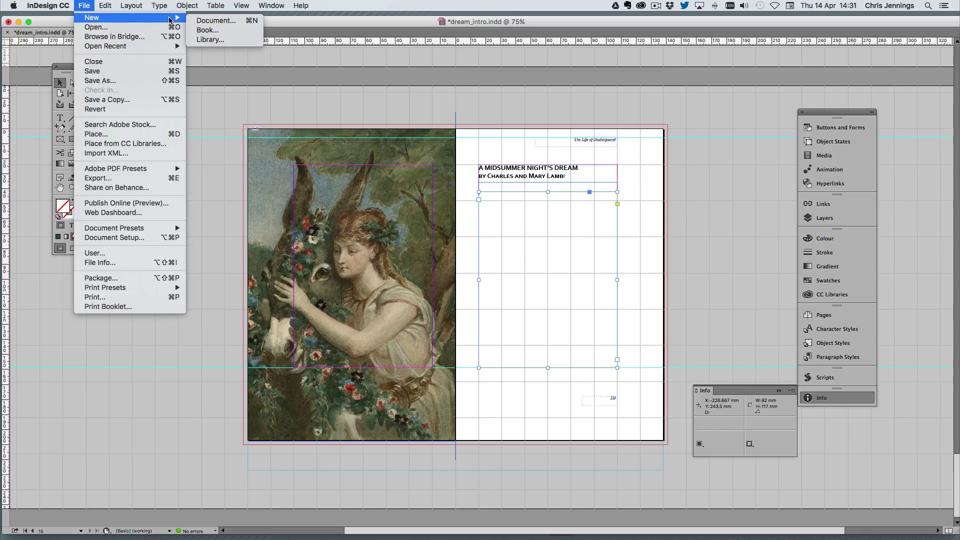
left_click(203, 18)
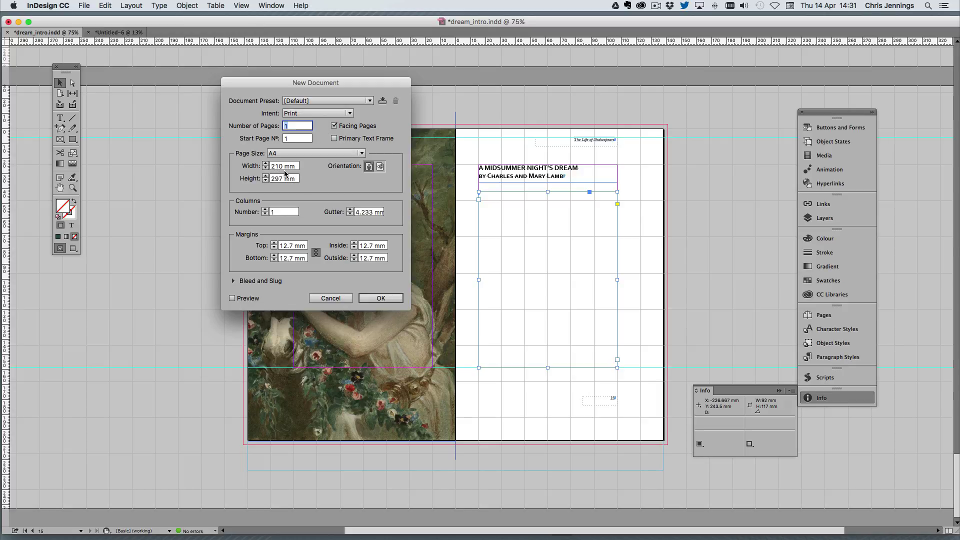
left_click_drag(271, 179, 298, 180)
type("5400")
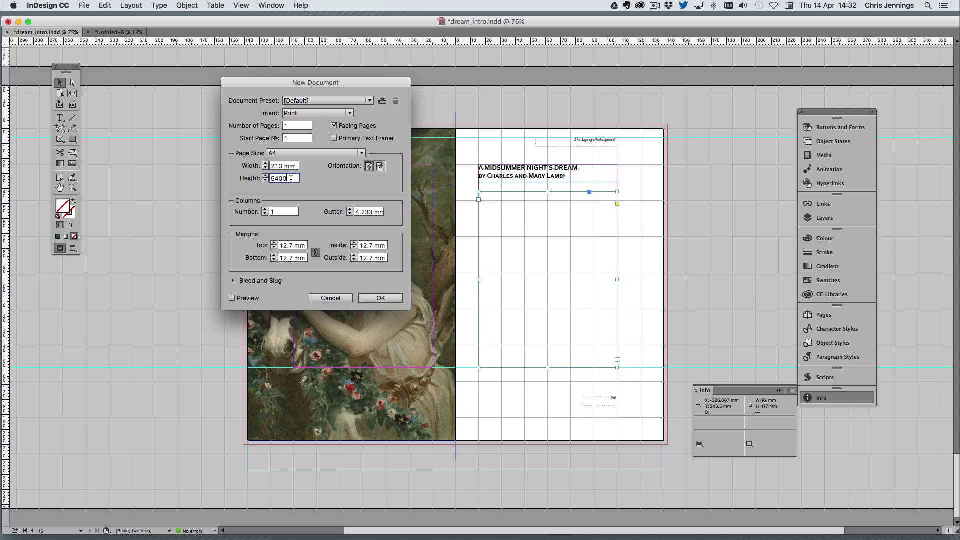
left_click(334, 126)
left_click(334, 138)
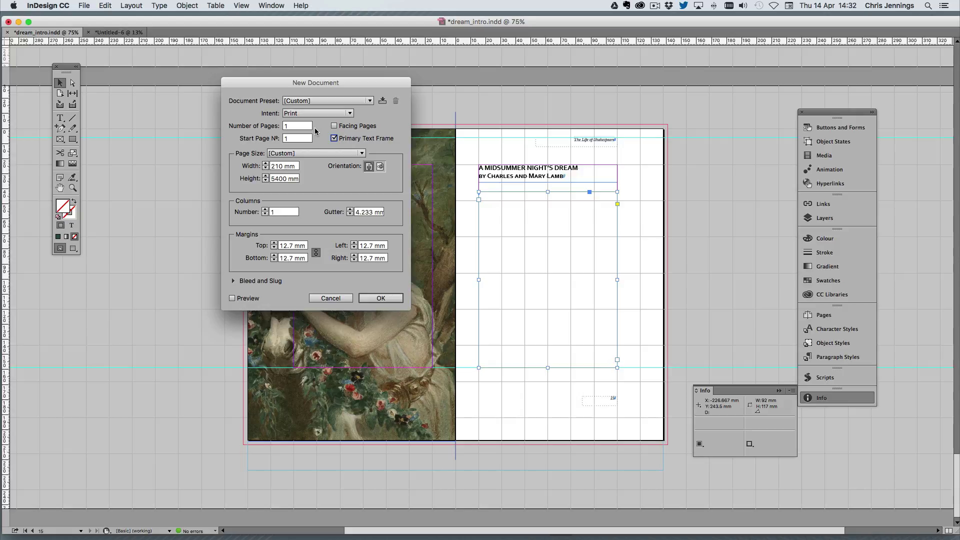
left_click(371, 299)
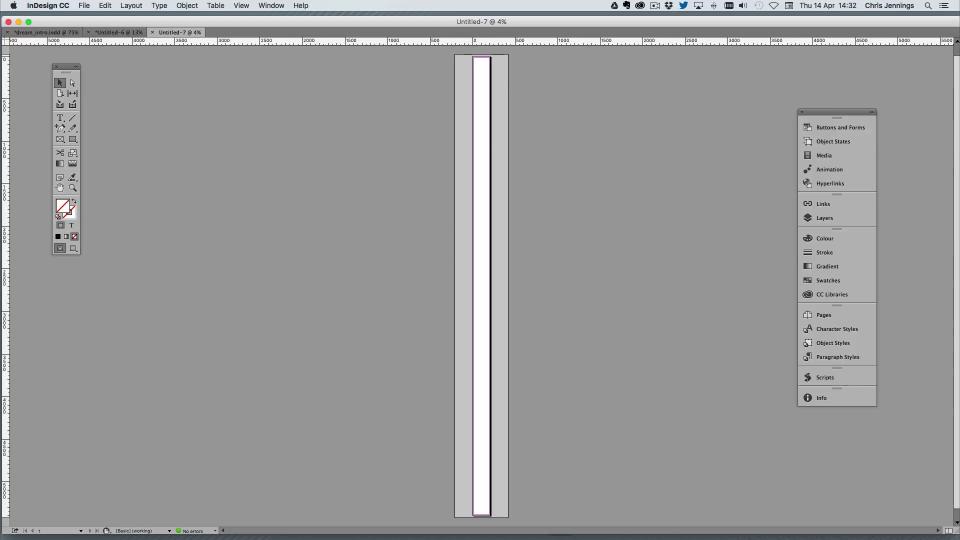
- Paste the copied story text into the page's primary text frame
key("Tab")
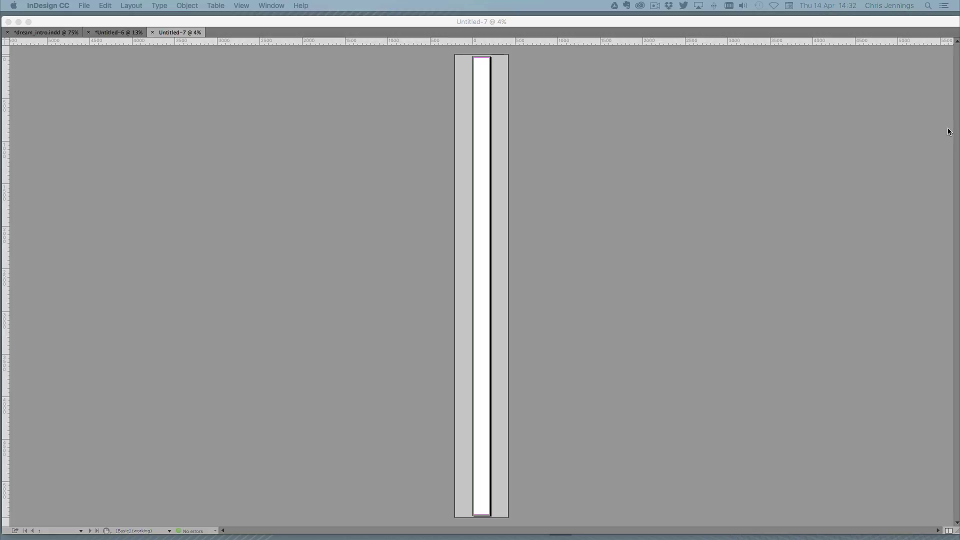
left_click(480, 63)
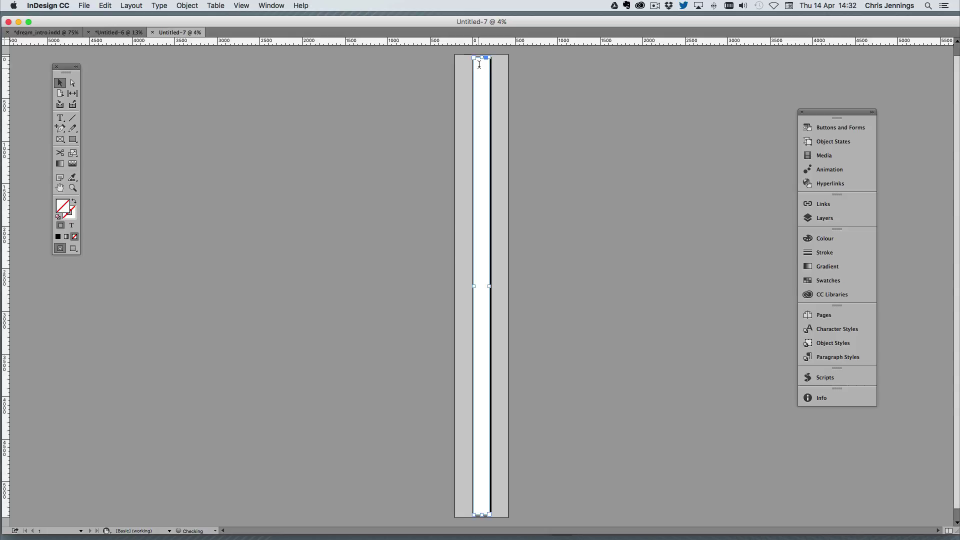
double_click(480, 64)
key("Escape")
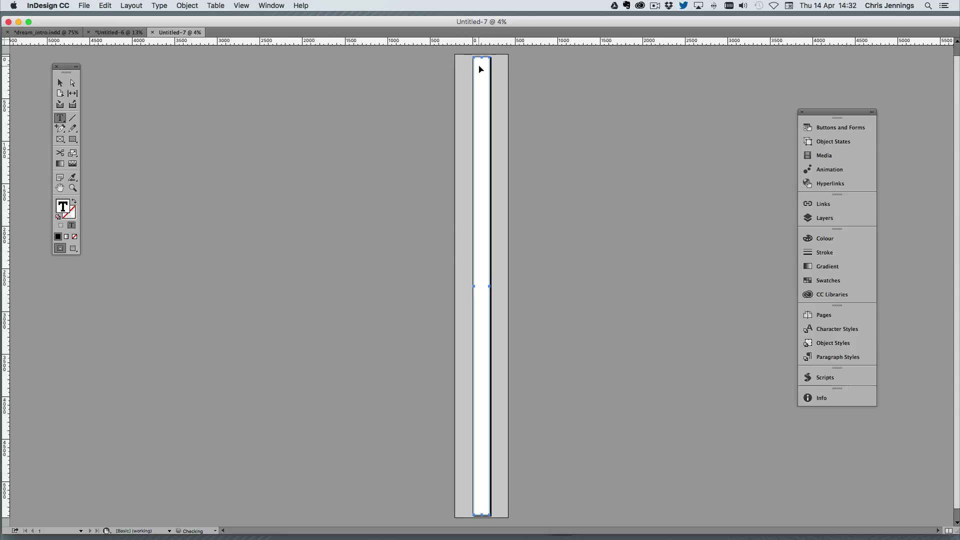
left_click(480, 64)
key("super+v")
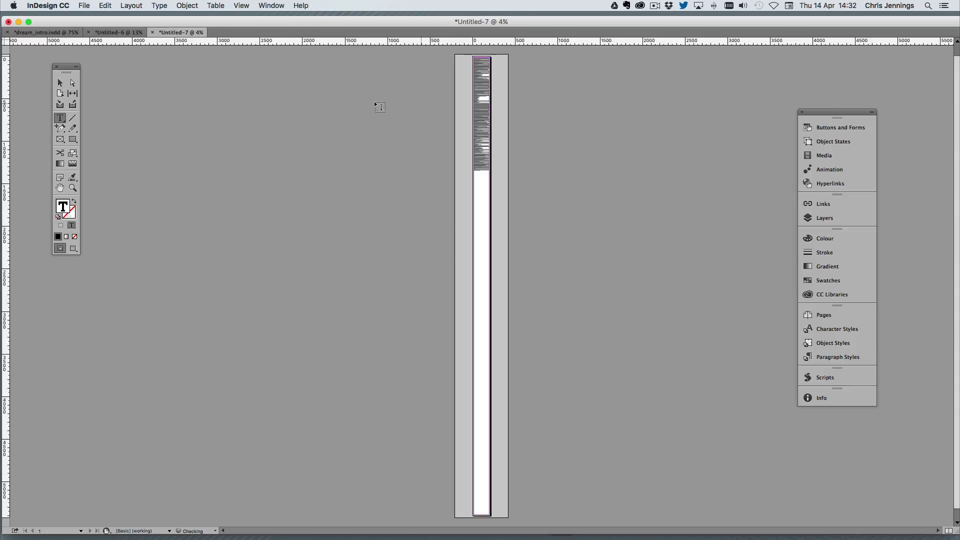
- Show the frame dimensions beside the page and narrow the text frame to about 84 mm wide
left_click(60, 83)
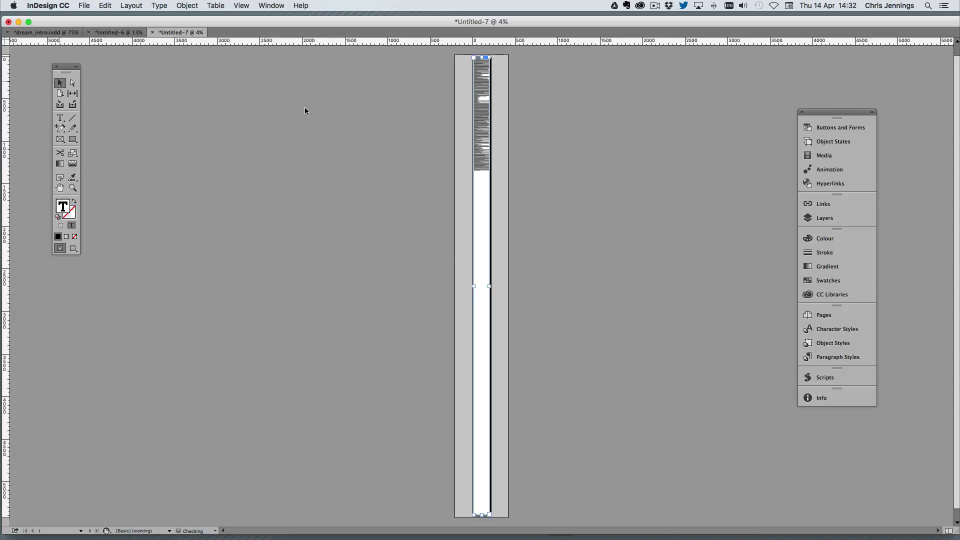
left_click(73, 188)
left_click_drag(433, 55, 586, 197)
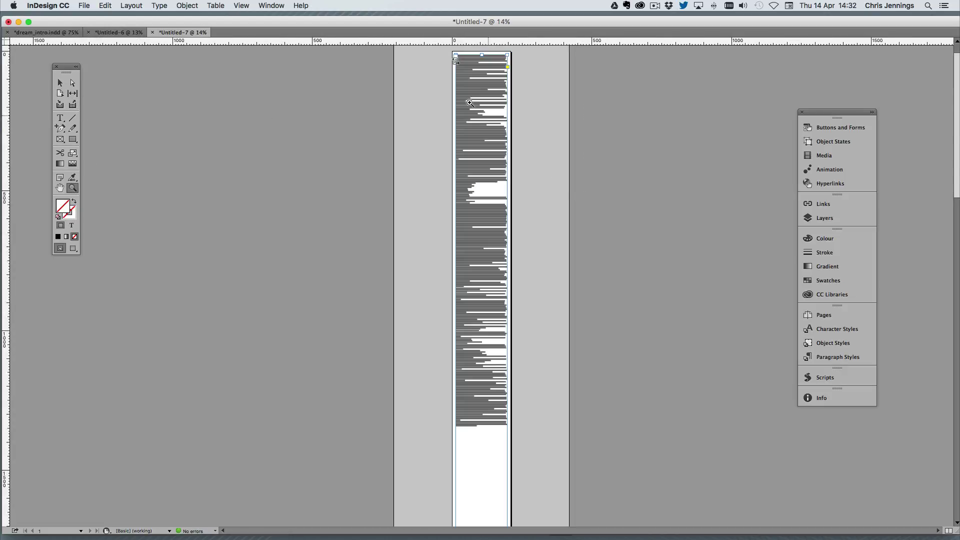
left_click(61, 84)
left_click(821, 395)
left_click_drag(706, 392, 584, 73)
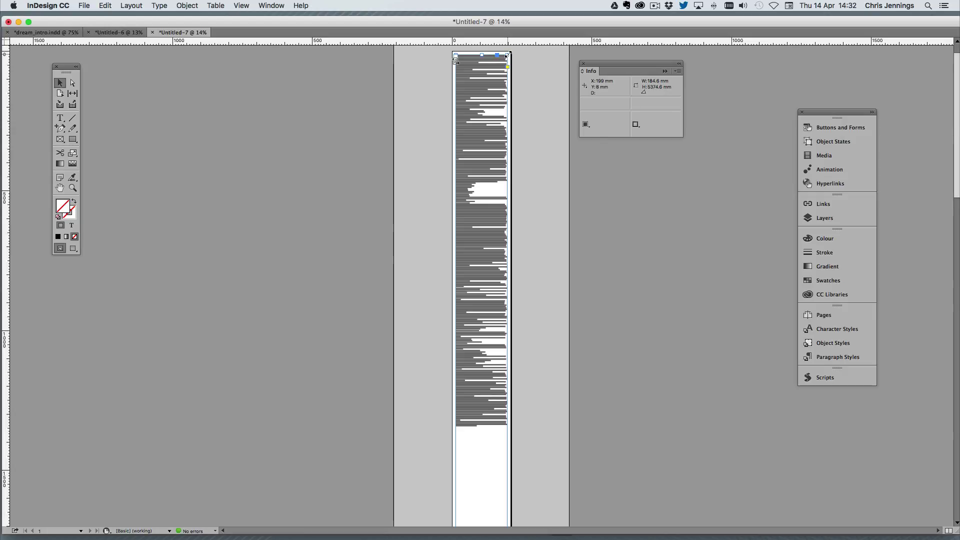
left_click_drag(507, 54, 482, 52)
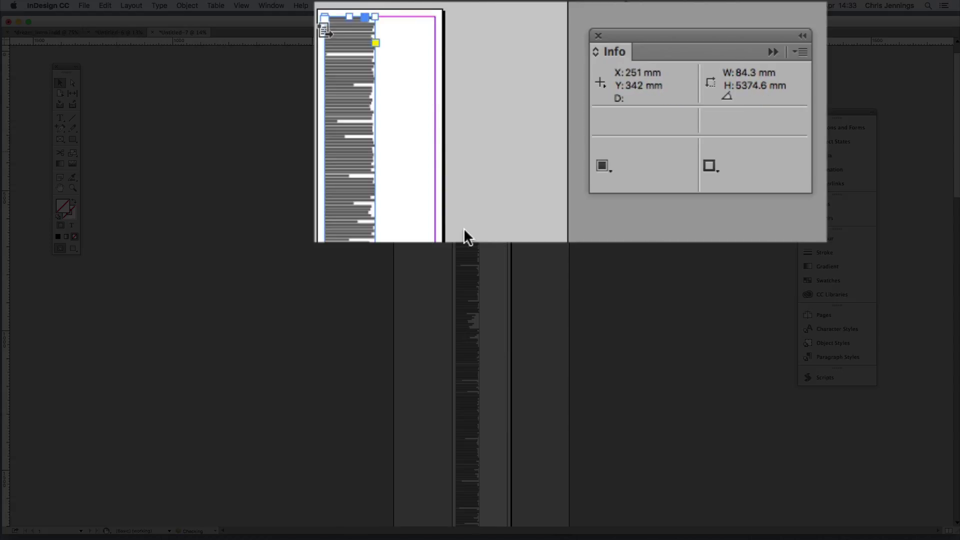
- Shorten the text frame to about 2635 mm high so its bottom edge sits just below the last line
scroll(424, 211, "down", 10)
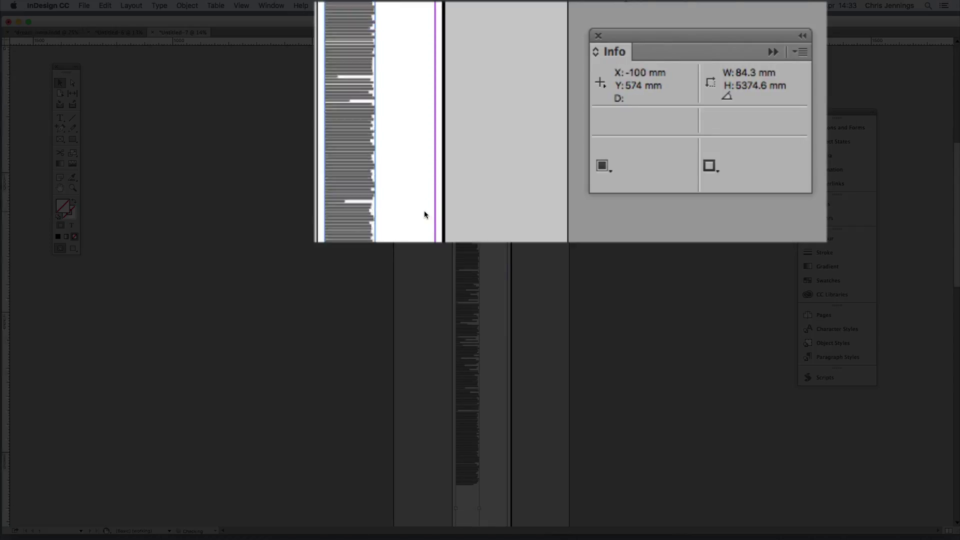
scroll(425, 213, "down", 10)
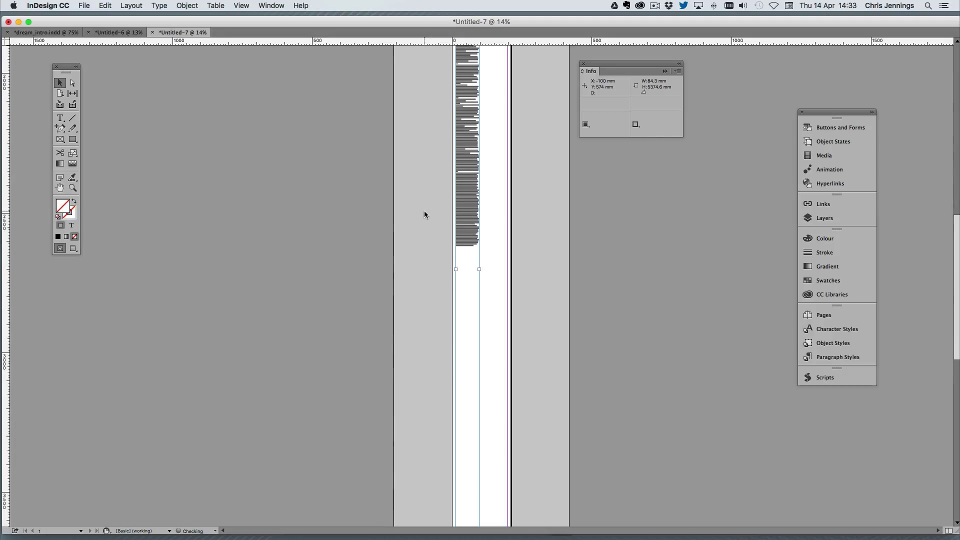
scroll(425, 211, "down", 10)
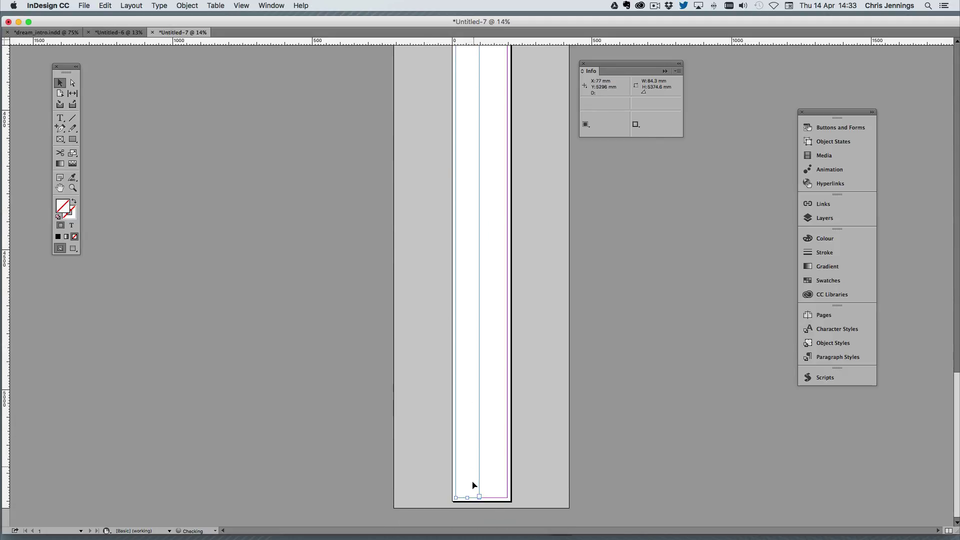
left_click_drag(469, 497, 454, 77)
scroll(433, 85, "up", 5)
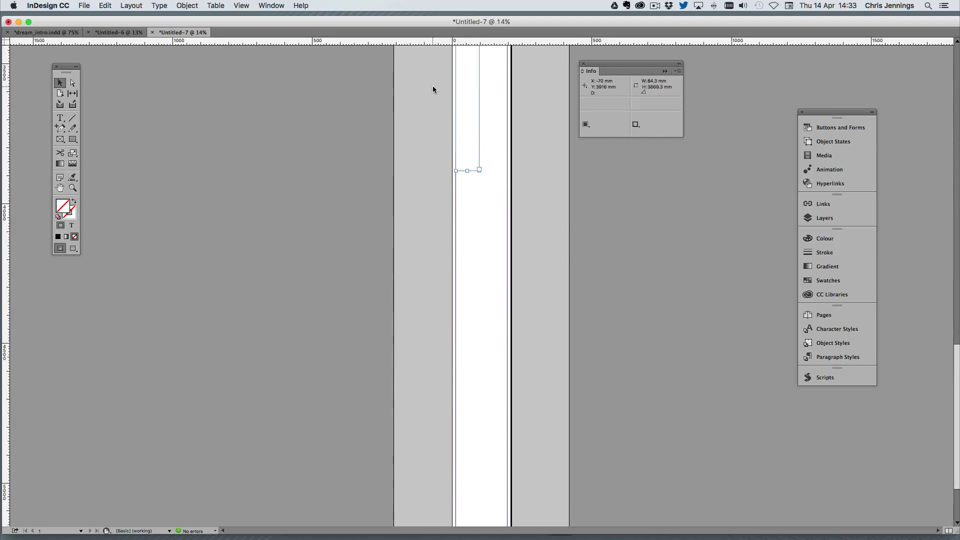
scroll(433, 86, "up", 4)
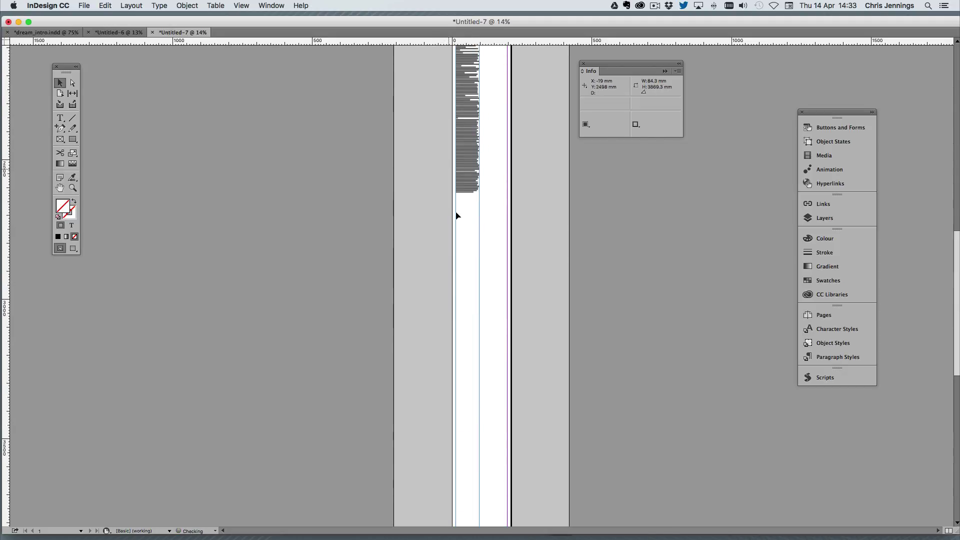
scroll(476, 365, "down", 1)
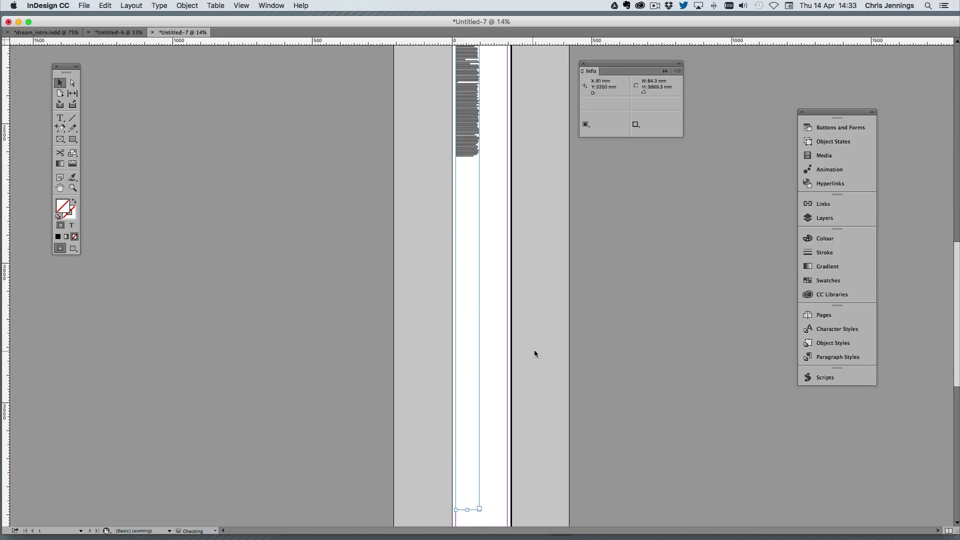
left_click_drag(469, 509, 471, 166)
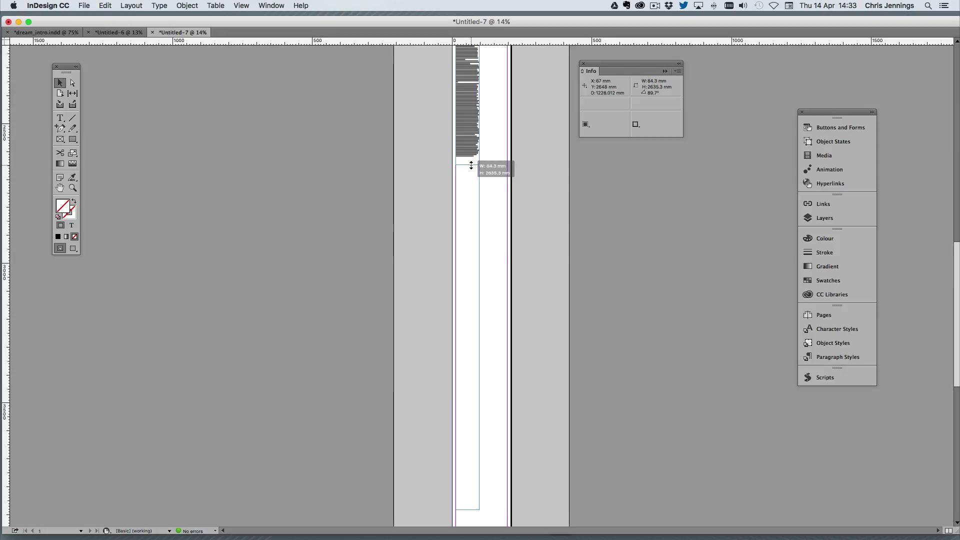
- Examine the shortened text frame and the empty page below it, from the frame's bottom to the top of the page
scroll(422, 168, "up", 2)
scroll(421, 168, "up", 5)
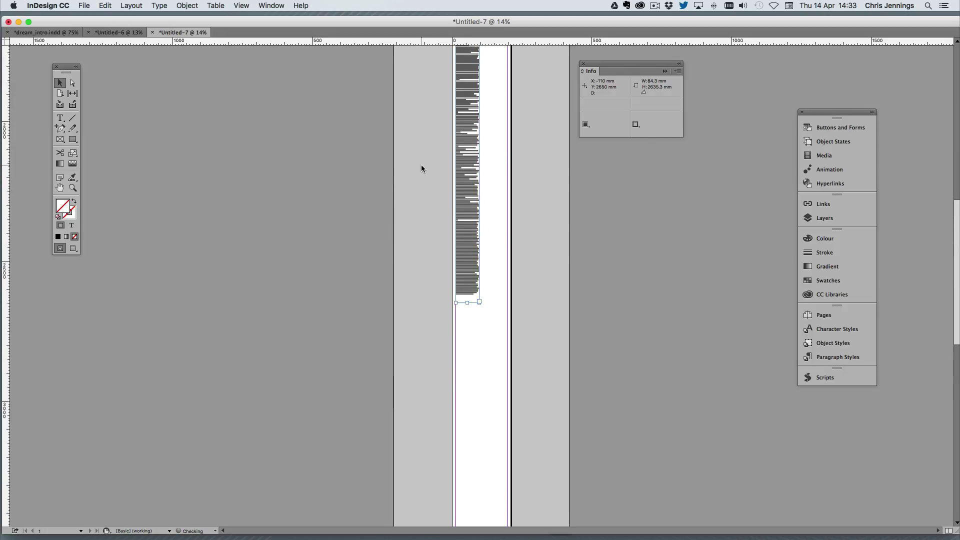
scroll(422, 167, "up", 1)
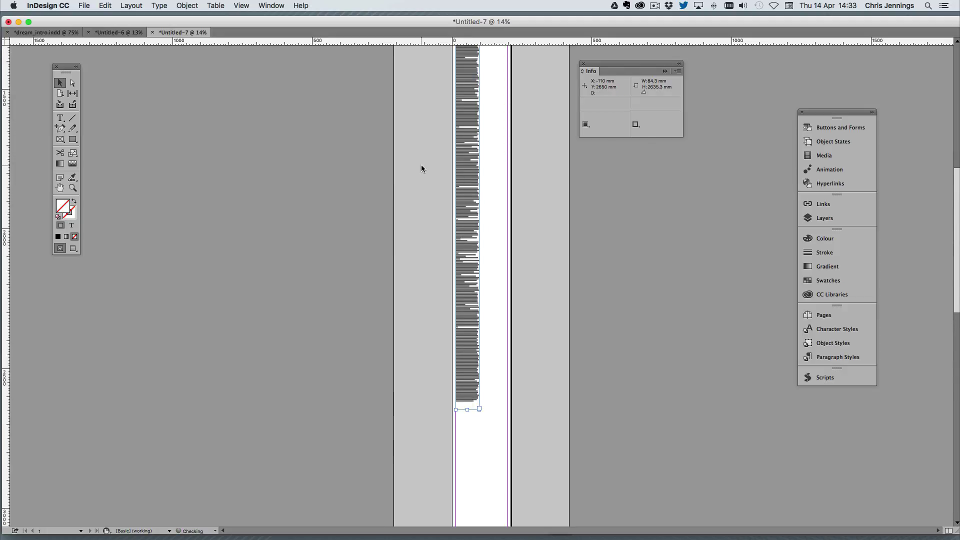
scroll(421, 168, "up", 1)
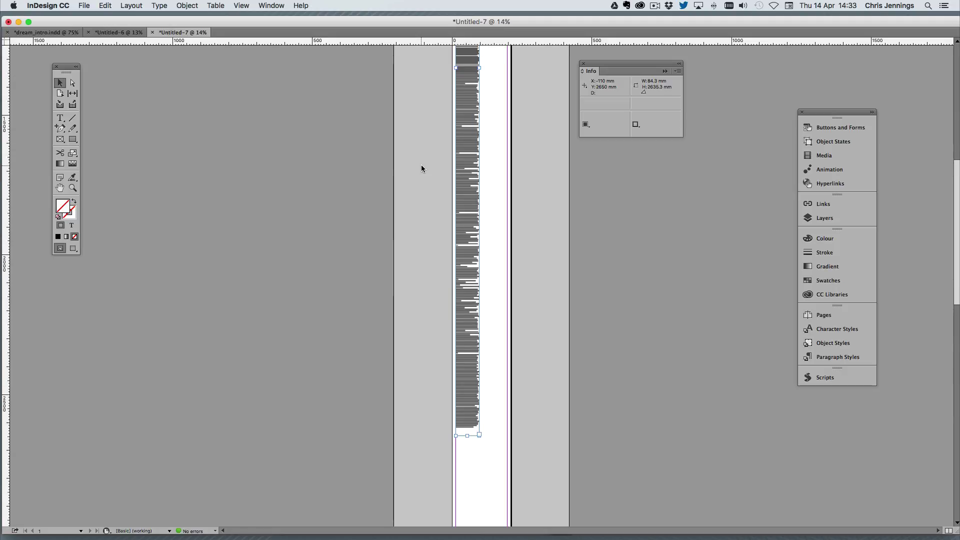
scroll(428, 137, "up", 1)
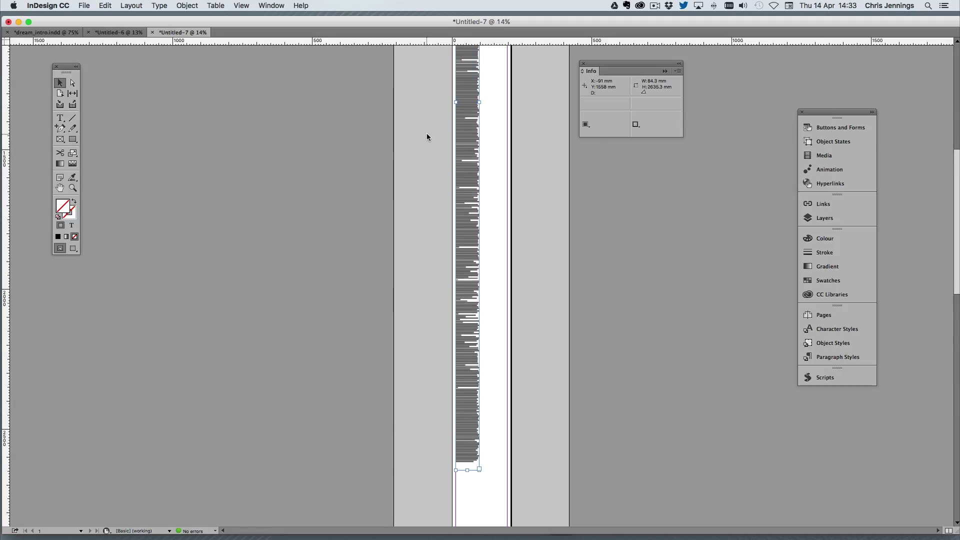
scroll(428, 137, "down", 10)
scroll(428, 137, "down", 3)
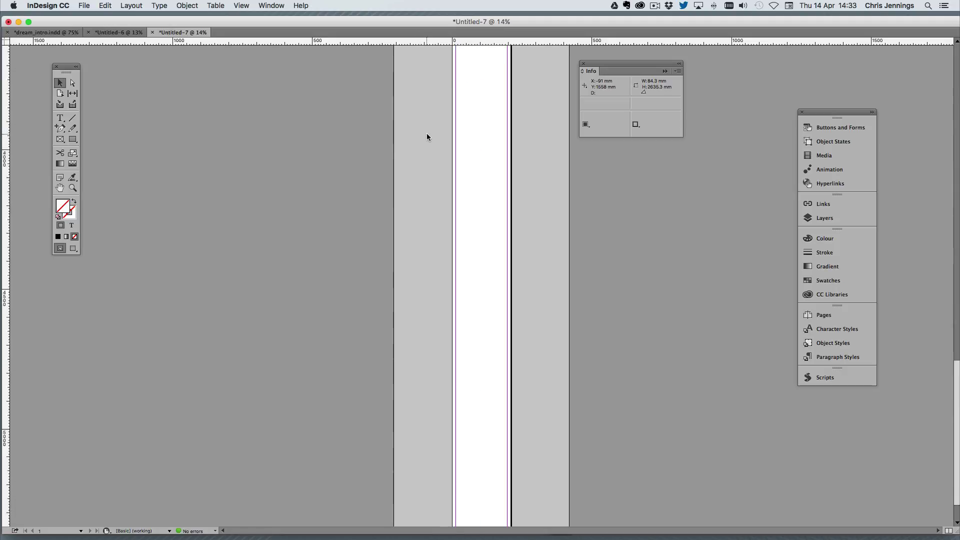
scroll(427, 137, "up", 10)
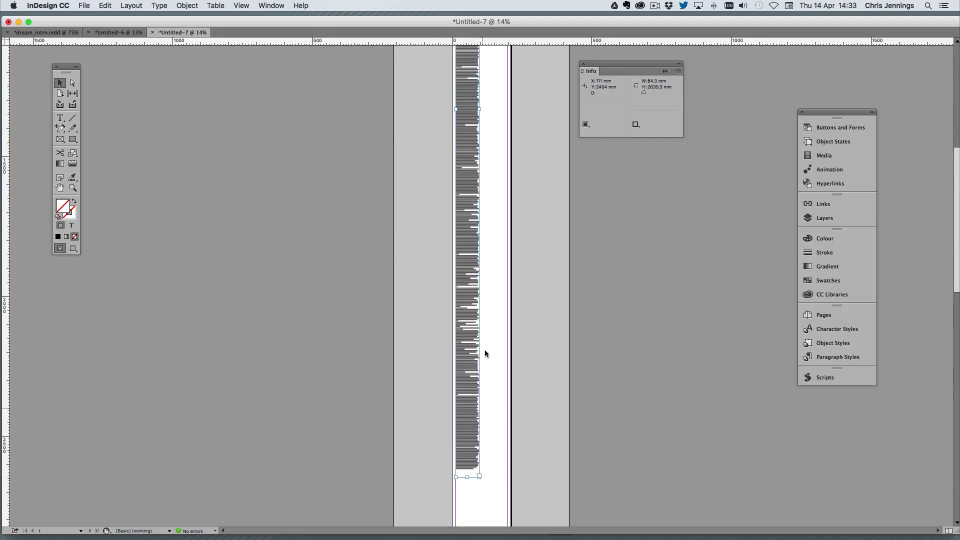
scroll(415, 318, "up", 6)
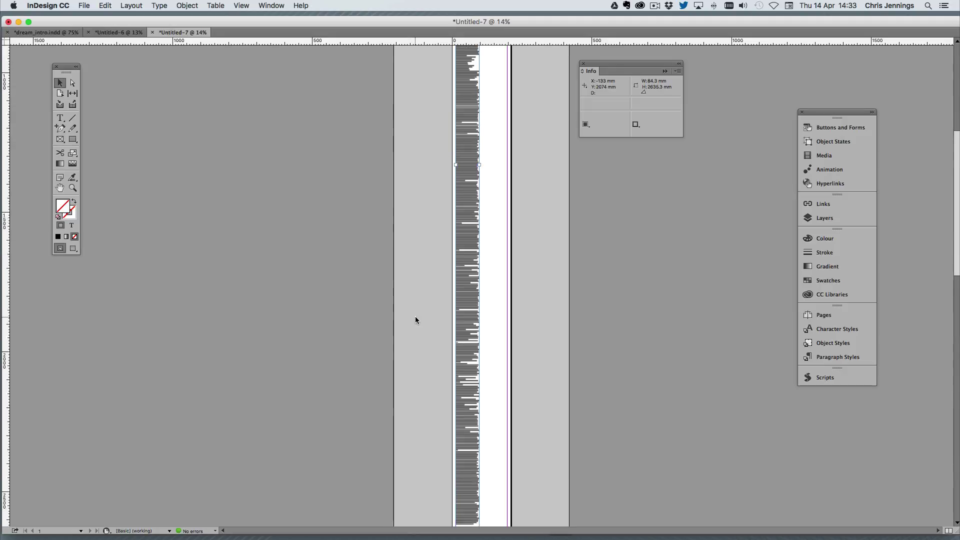
scroll(415, 320, "up", 2)
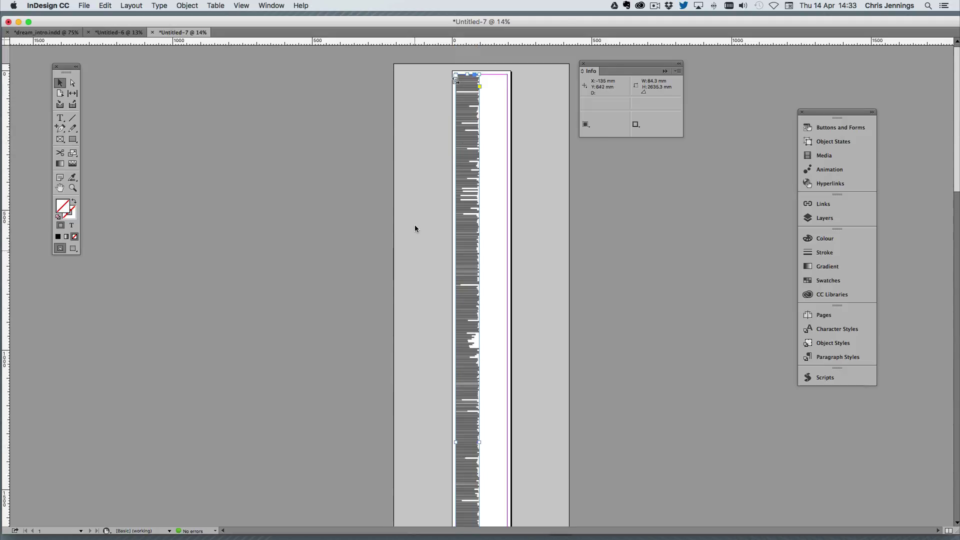
- Begin loading paragraph styles from dream_intro.indd with nothing selected, and uncheck every incoming style
left_click(435, 135)
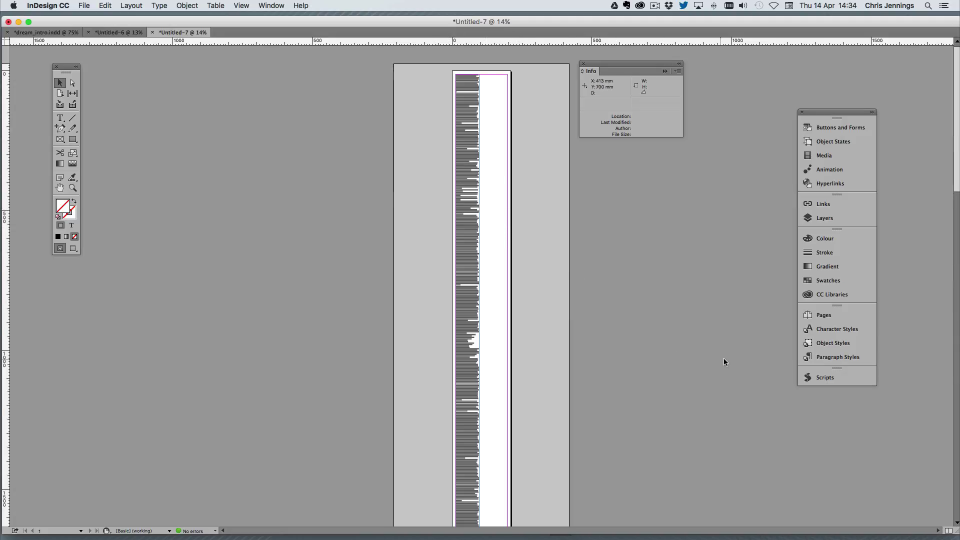
left_click(815, 359)
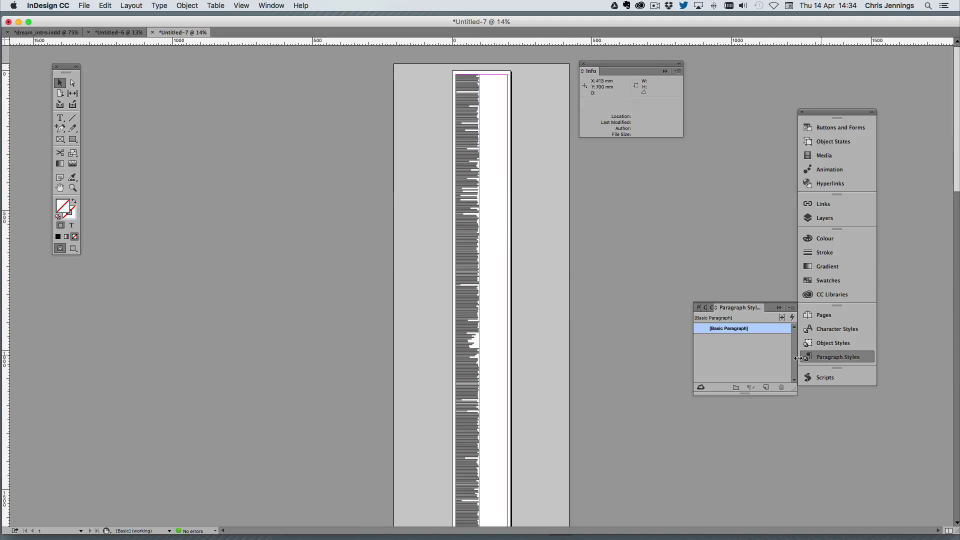
left_click(792, 308)
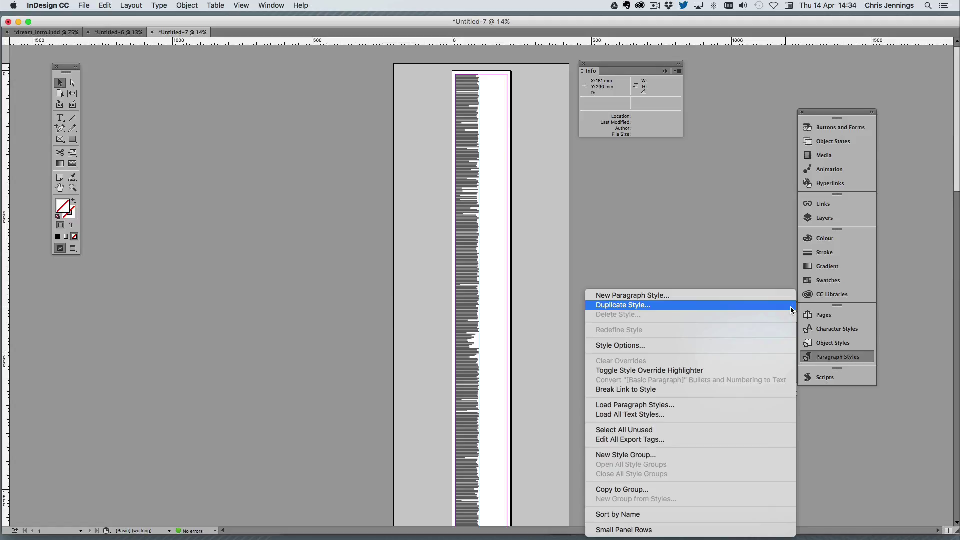
left_click(639, 409)
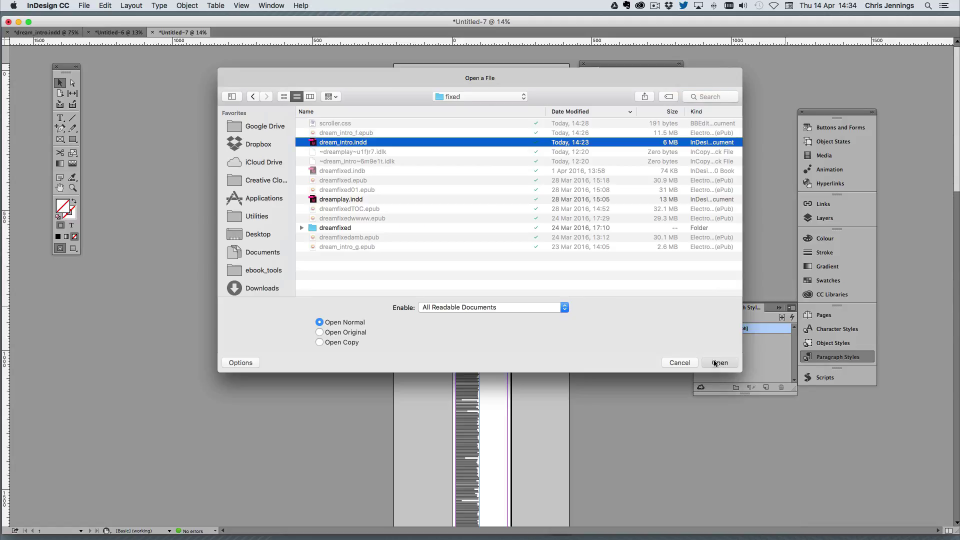
left_click(719, 363)
left_click(395, 285)
- Choose only the bodytext and bodytextFirst paragraph styles from the incoming list and load them into the document
scroll(371, 247, "down", 10)
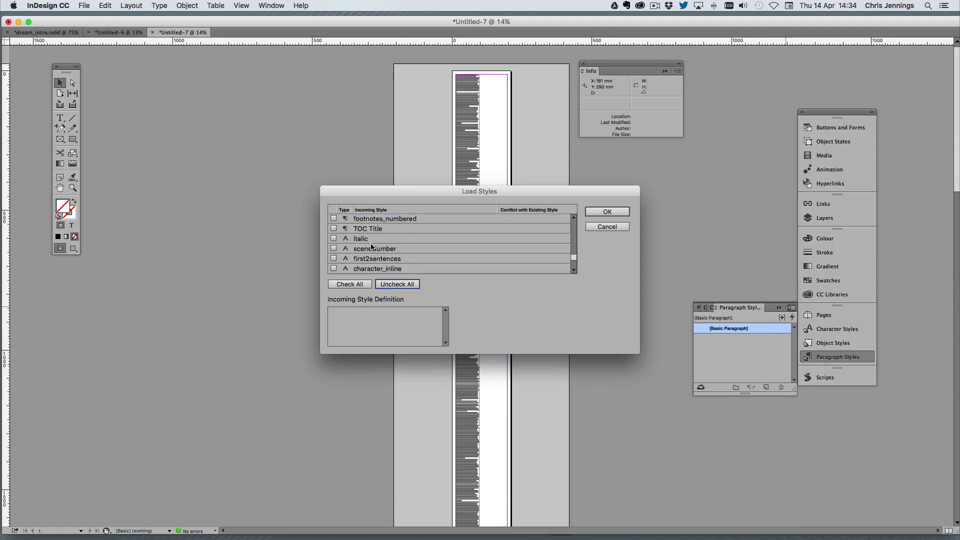
scroll(371, 247, "up", 10)
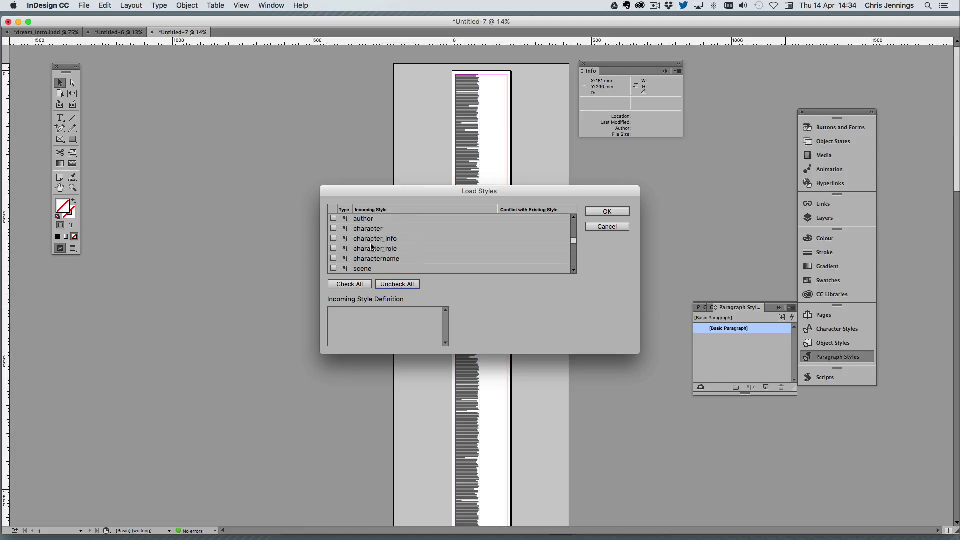
scroll(371, 246, "up", 1)
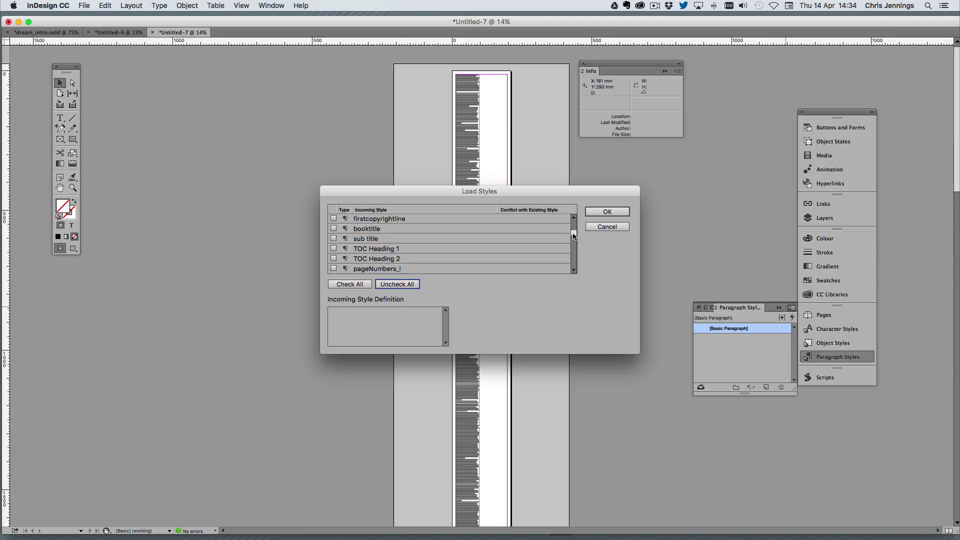
left_click_drag(574, 237, 574, 228)
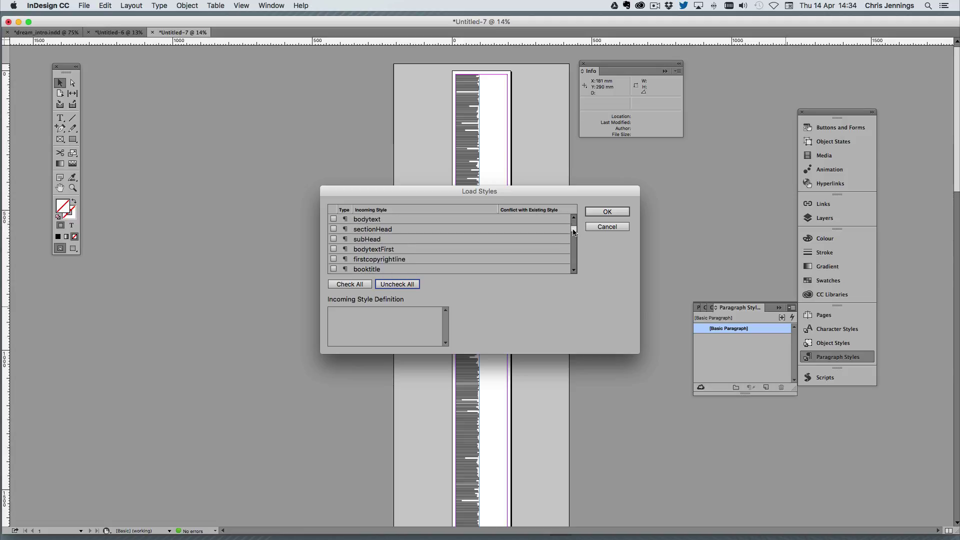
left_click(334, 219)
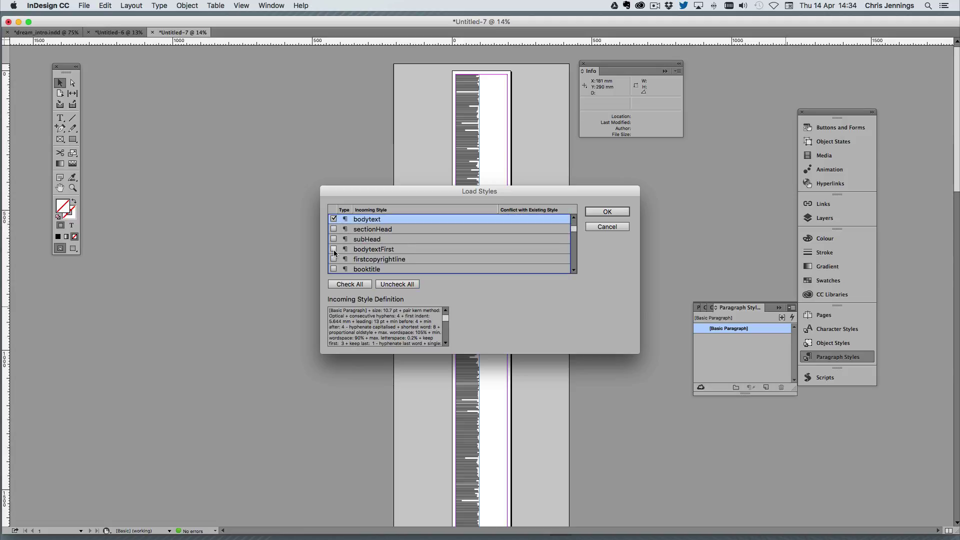
left_click(334, 249)
left_click(607, 212)
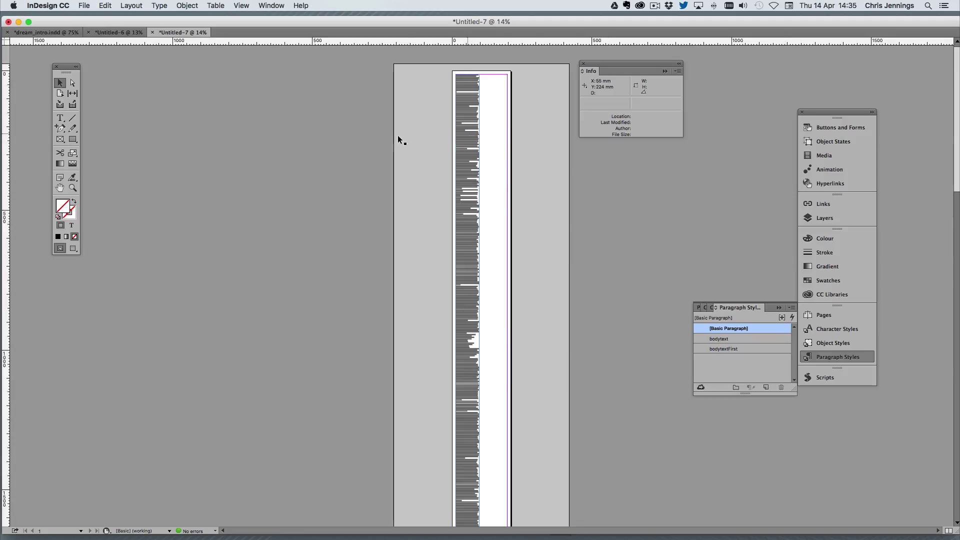
- Apply the bodytext paragraph style to all of the story text in the frame
left_click(60, 118)
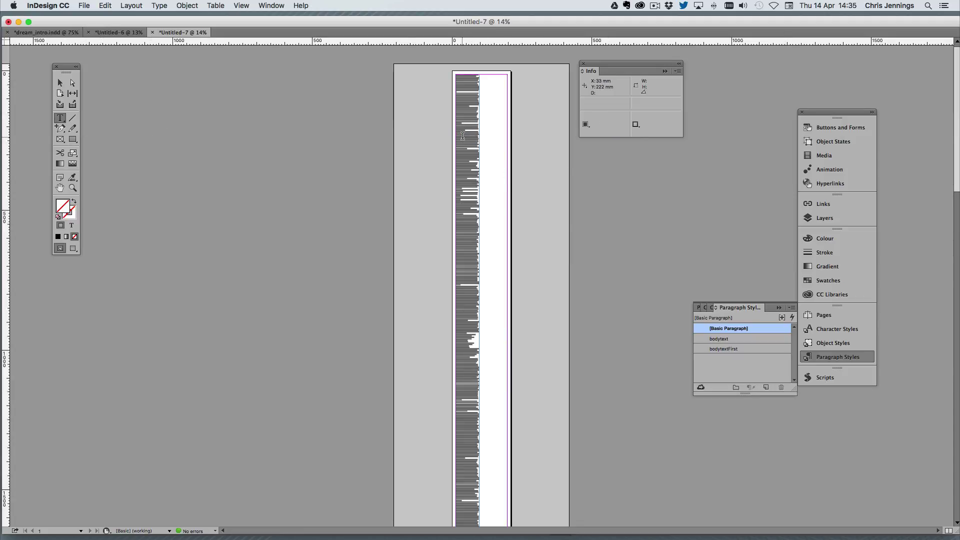
left_click(463, 135)
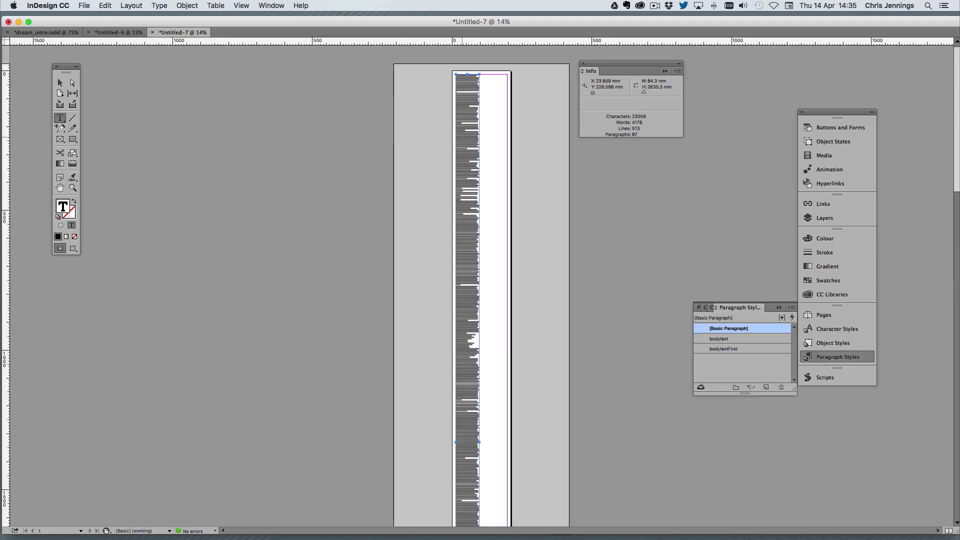
key("super+a")
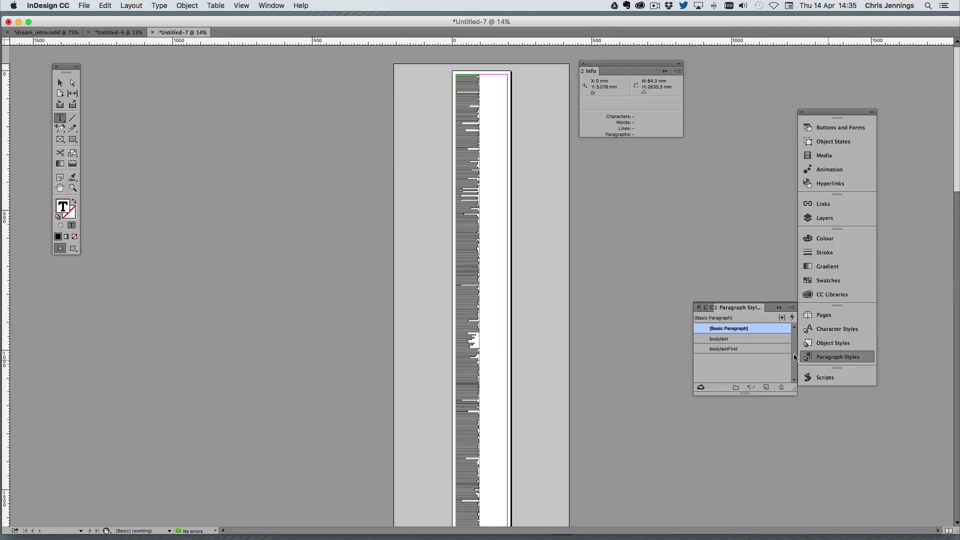
left_click(720, 339)
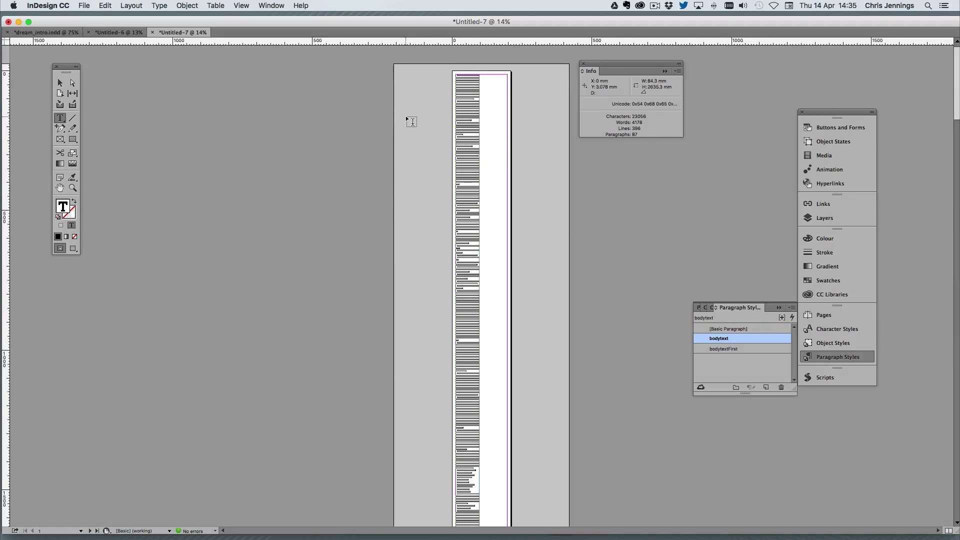
- Apply the bodytextFirst paragraph style to the story's opening paragraph
left_click(72, 188)
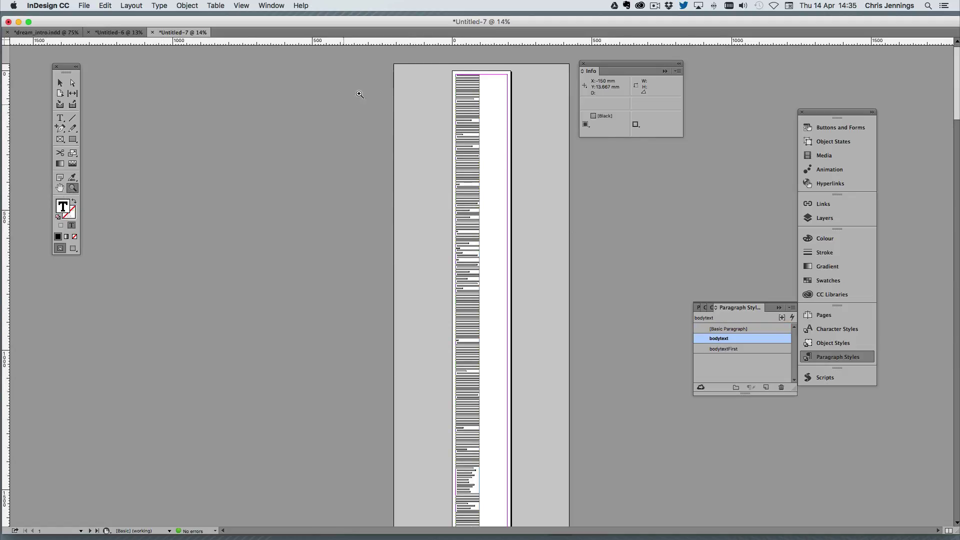
left_click_drag(424, 66, 487, 152)
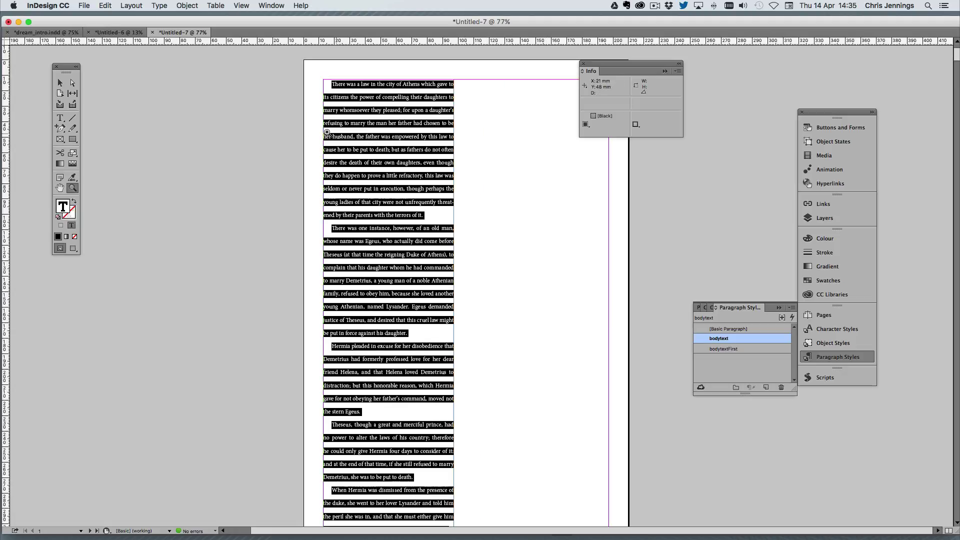
left_click(60, 118)
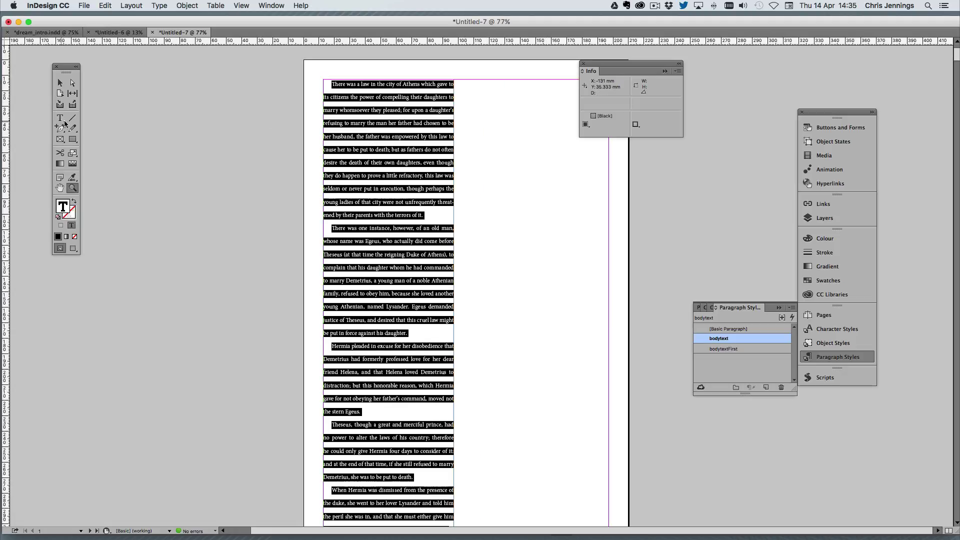
left_click(351, 93)
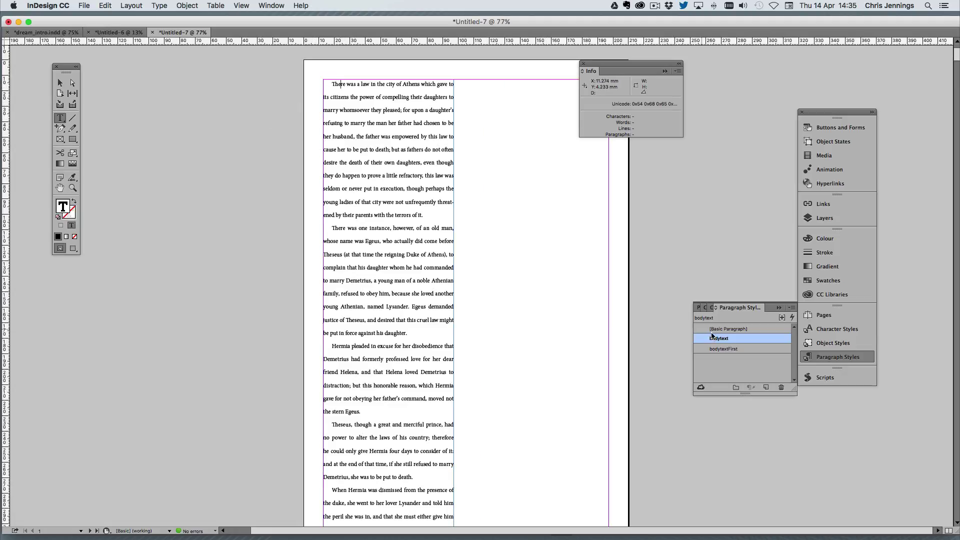
left_click(724, 350)
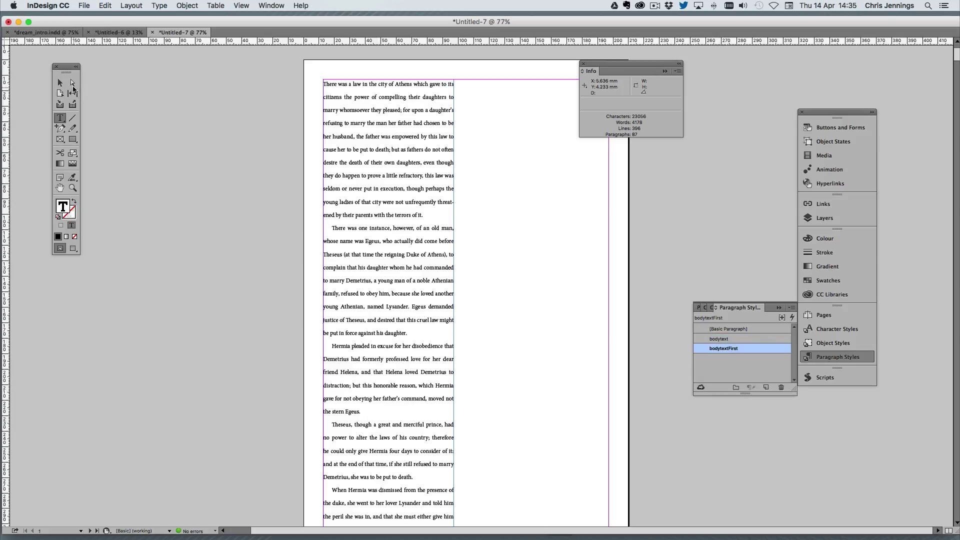
- Select the whole story and check which paragraph and character styles are applied to it
left_click(60, 83)
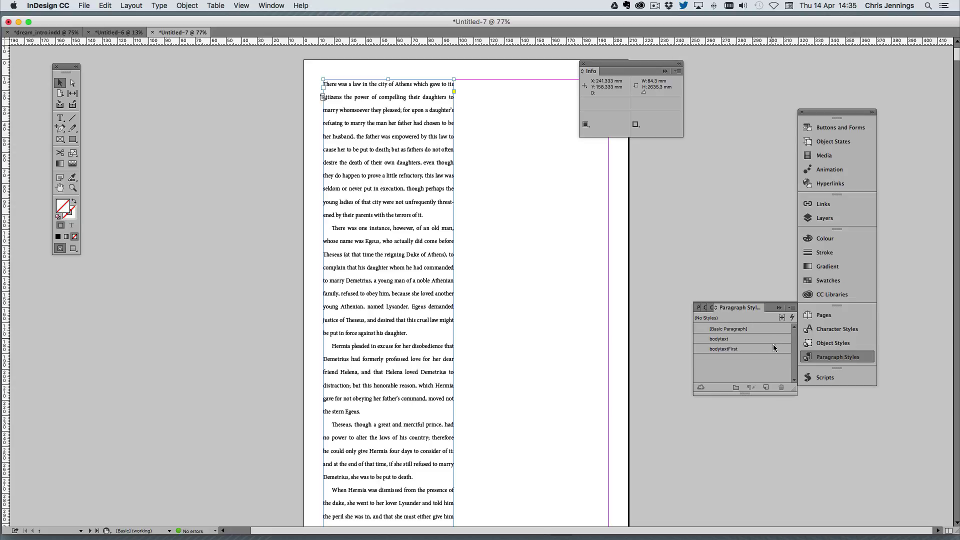
left_click(60, 118)
left_click(415, 176)
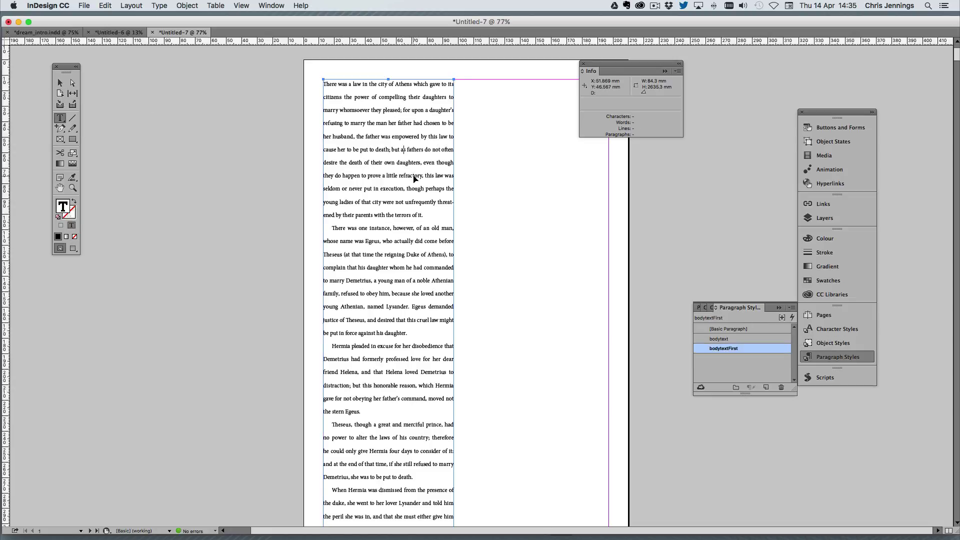
key("super+a")
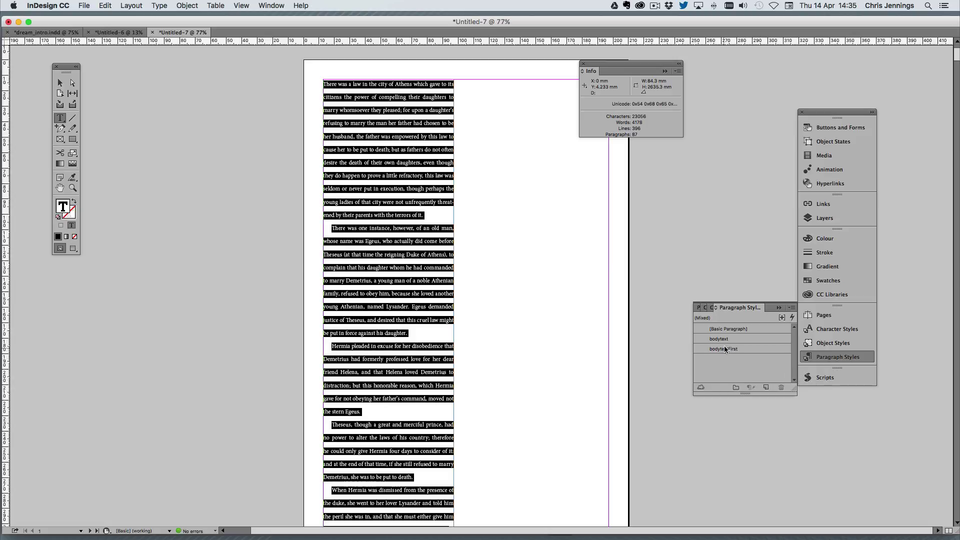
left_click(829, 330)
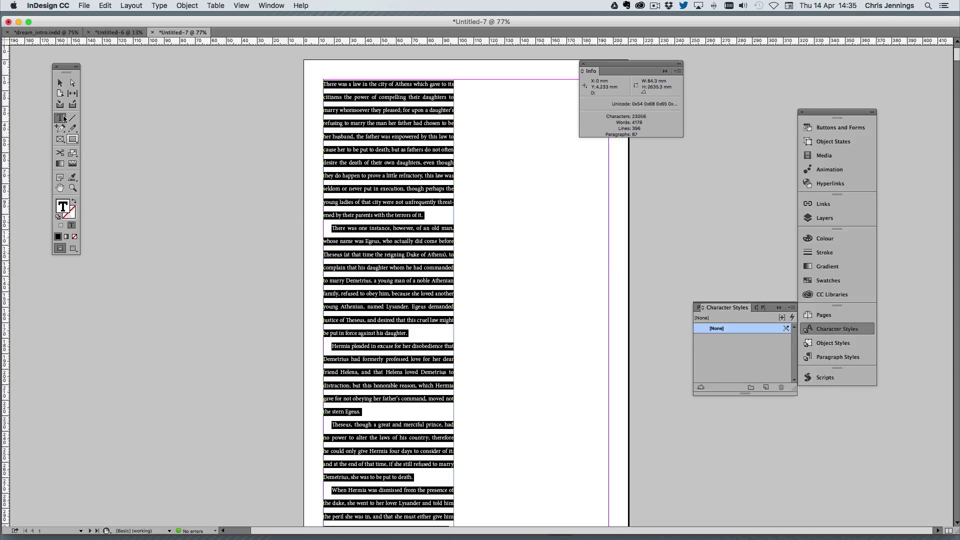
left_click(63, 85)
- Lengthen the text frame to about 4052 mm high so its bottom edge sits just below the last line
left_click(72, 188)
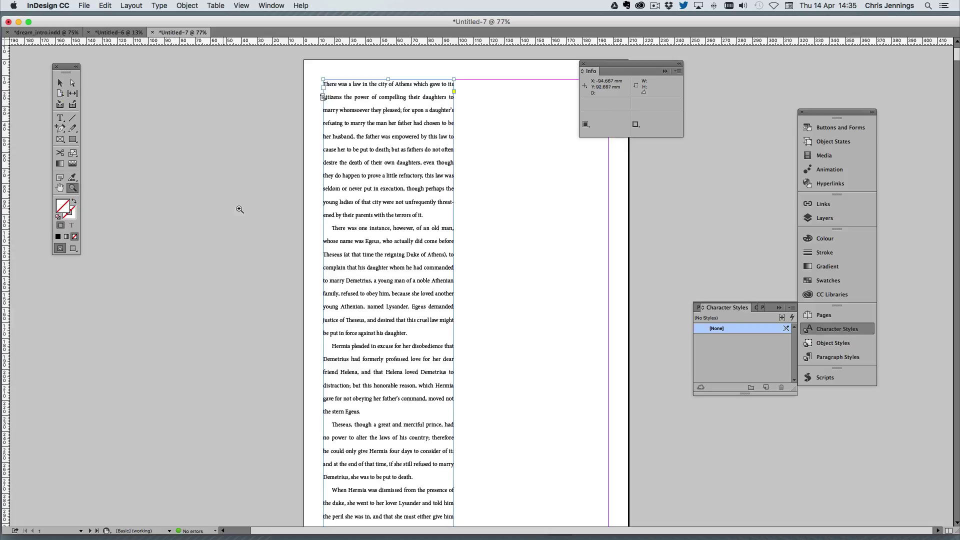
left_click(303, 210, "alt")
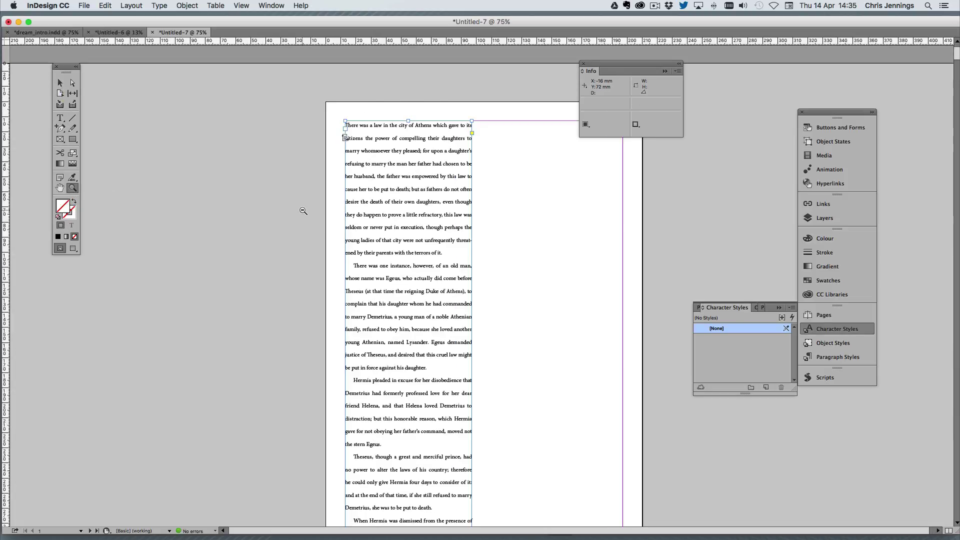
left_click(303, 210, "alt")
left_click(303, 211, "alt")
left_click(303, 211, "alt")
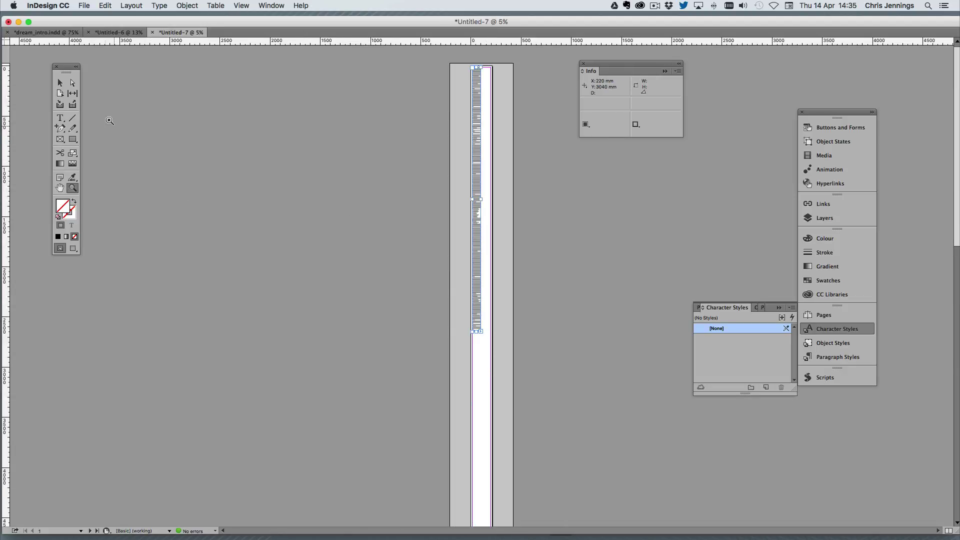
left_click(60, 82)
left_click(517, 320)
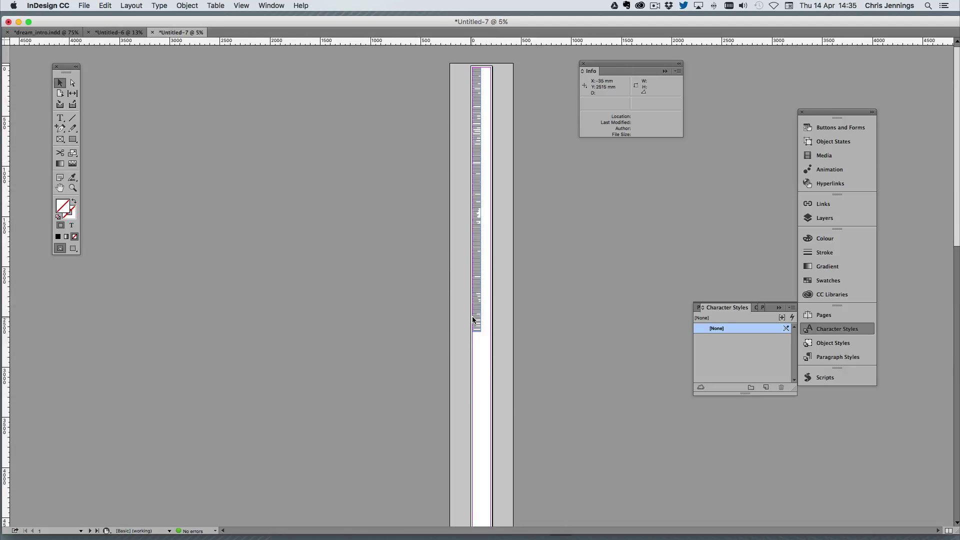
left_click(474, 326)
left_click_drag(476, 330, 476, 494)
scroll(514, 446, "down", 1)
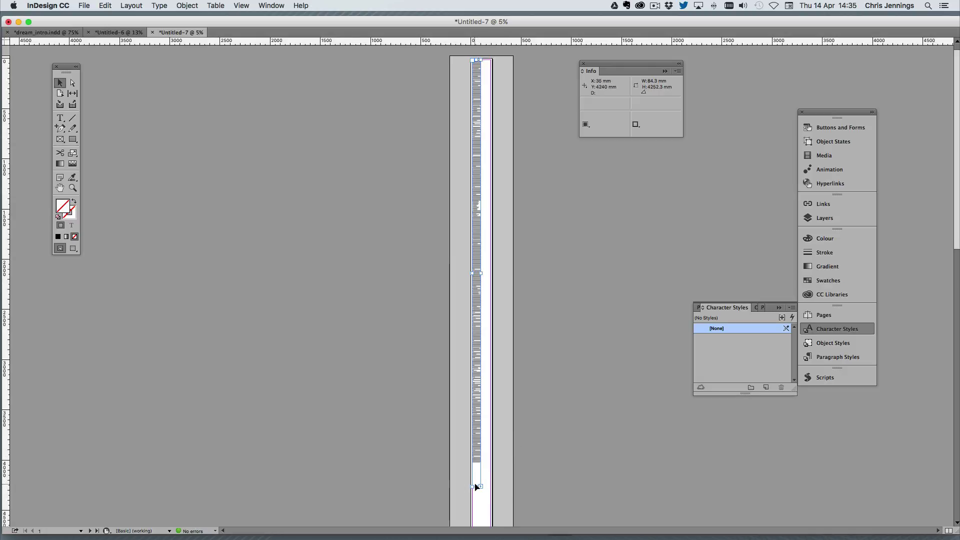
left_click_drag(475, 485, 479, 467)
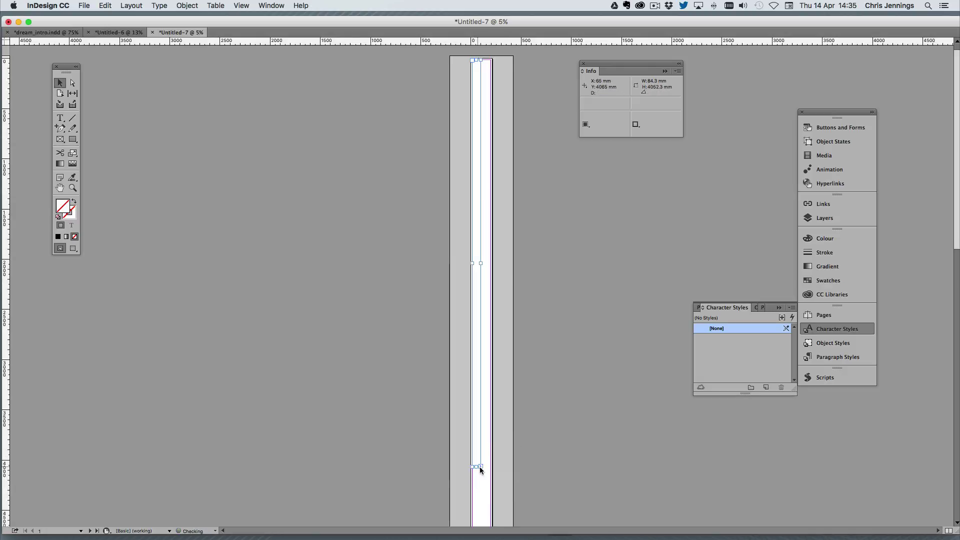
- Copy the tall text frame and paste it into dream_intro.indd
left_click(549, 201)
left_click(476, 202)
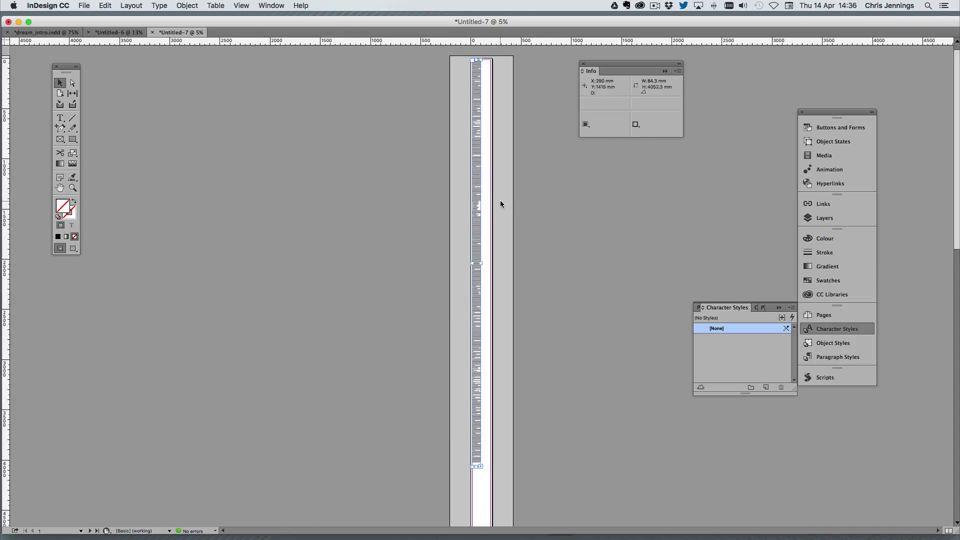
left_click(62, 34)
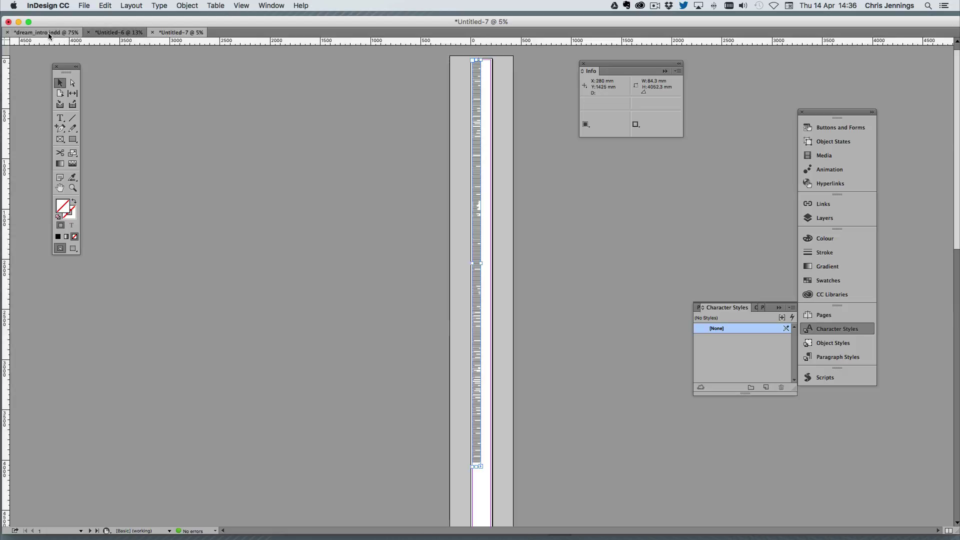
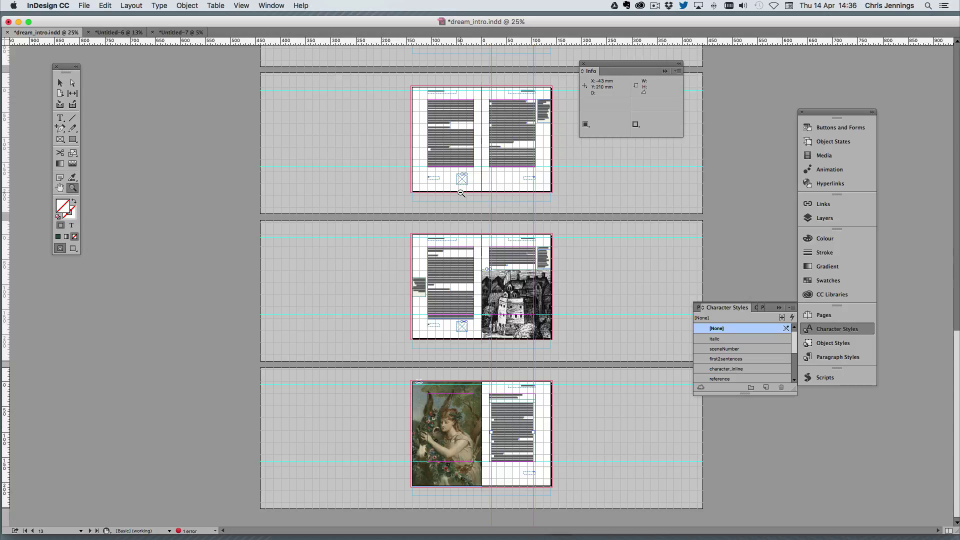
- Move the pasted text frame down so its top edge sits just above the right-hand page of the last spread
key("super+minus")
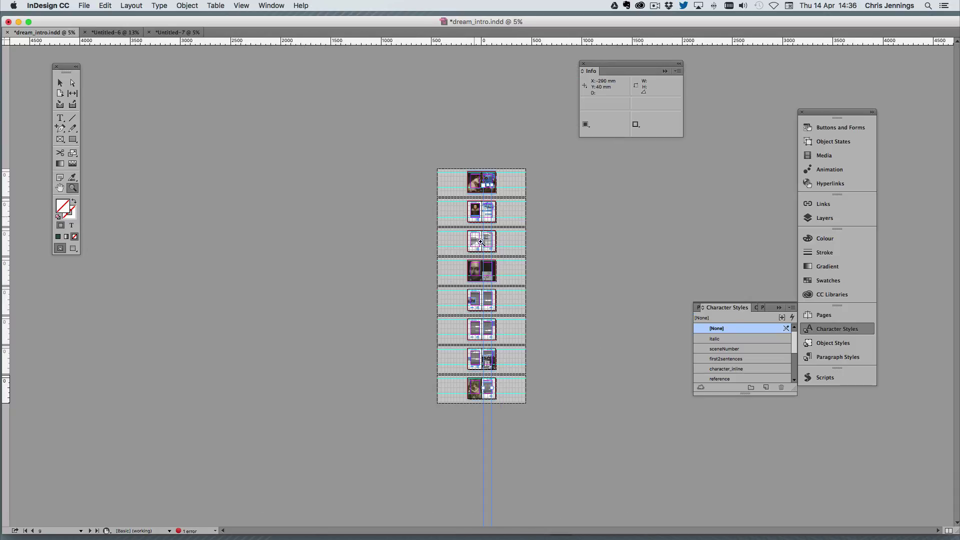
left_click(60, 83)
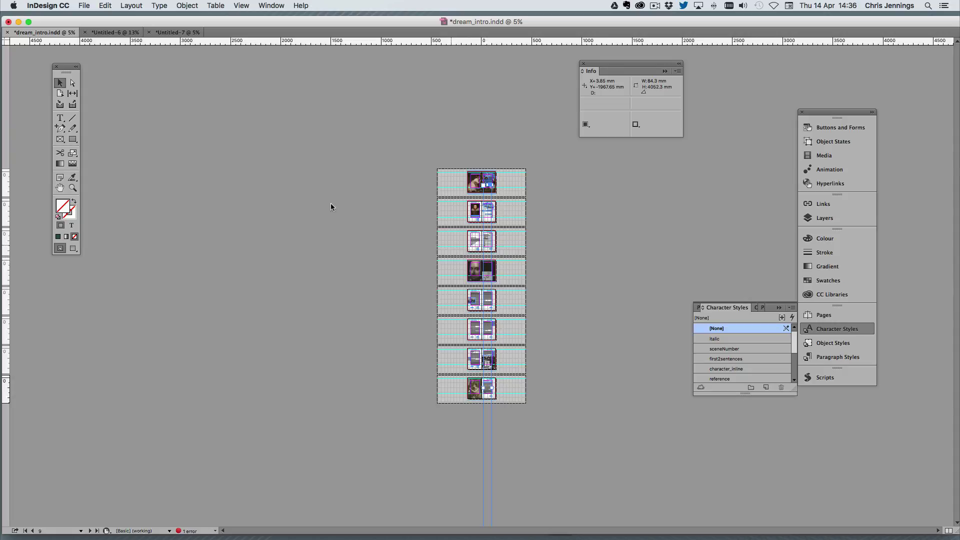
left_click_drag(491, 303, 493, 389)
left_click_drag(489, 267, 486, 376)
key("z")
left_click_drag(475, 388, 549, 421)
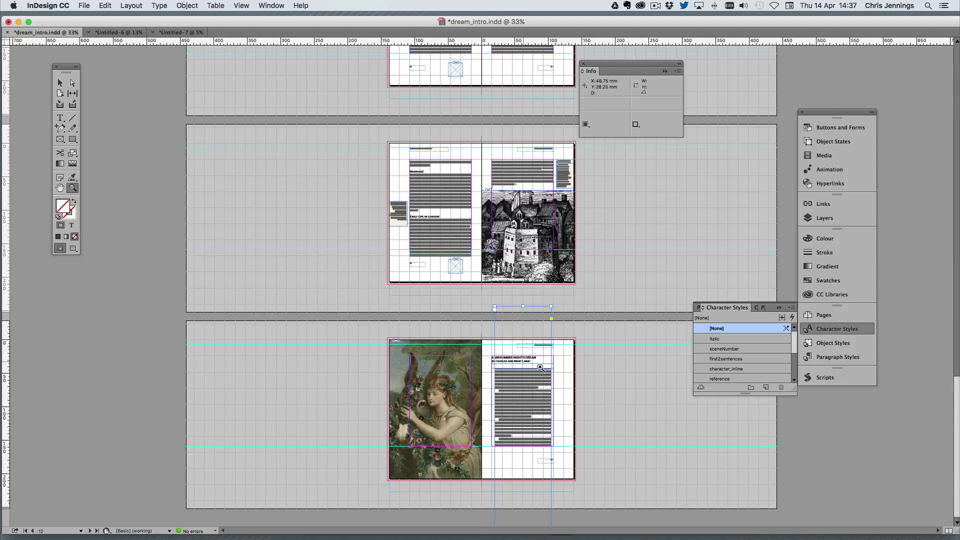
- Lower the tall story frame's top edge to the top of its container frame, leaving it about 2875 mm high
left_click(60, 82)
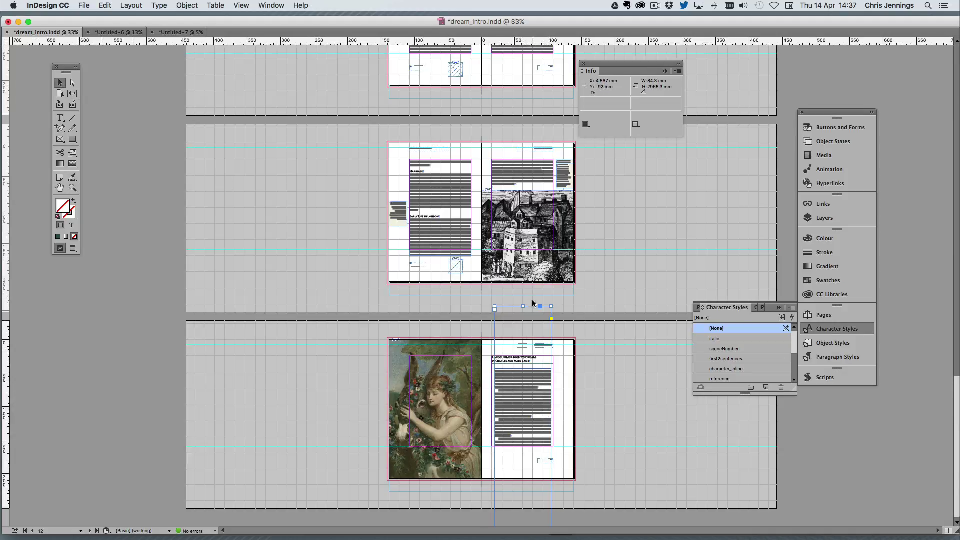
left_click_drag(524, 306, 524, 370)
left_click(72, 189)
left_click(524, 373)
left_click(533, 374)
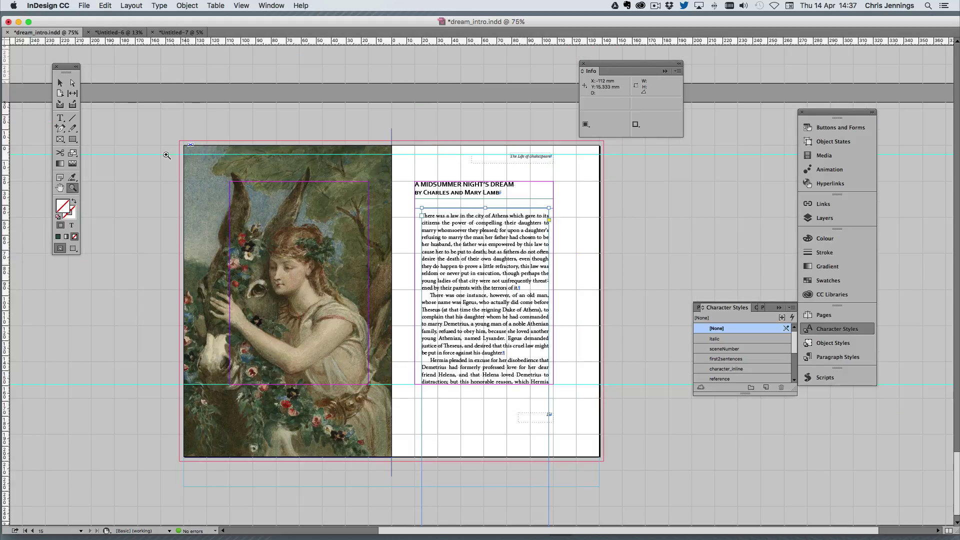
- Move the tall story frame left so its left edge lines up with the container frame's left edge
left_click(61, 83)
left_click(483, 296)
left_click_drag(462, 260, 459, 264)
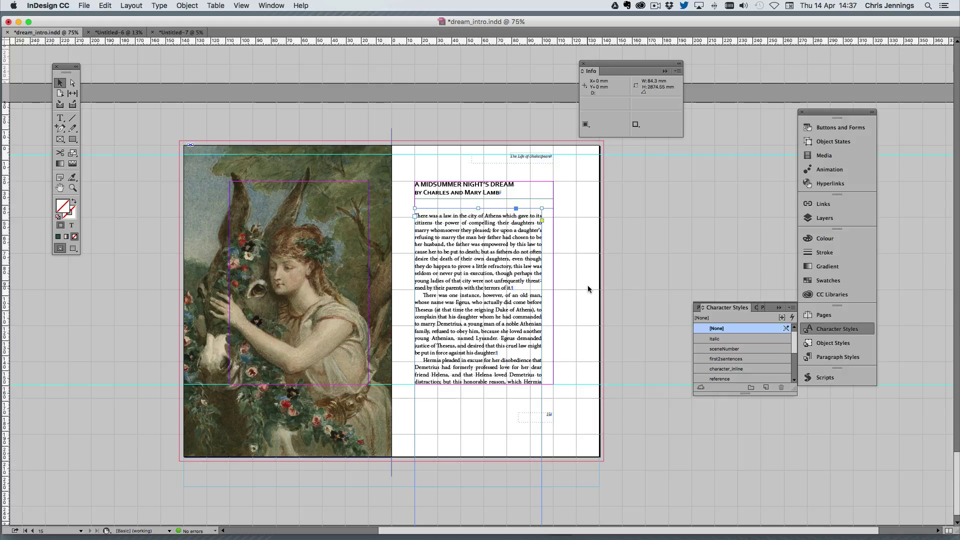
- Select the 92 × 117 mm container frame around the story and apply the "scrollingtext frame" object style to it
scroll(588, 289, "down", 1)
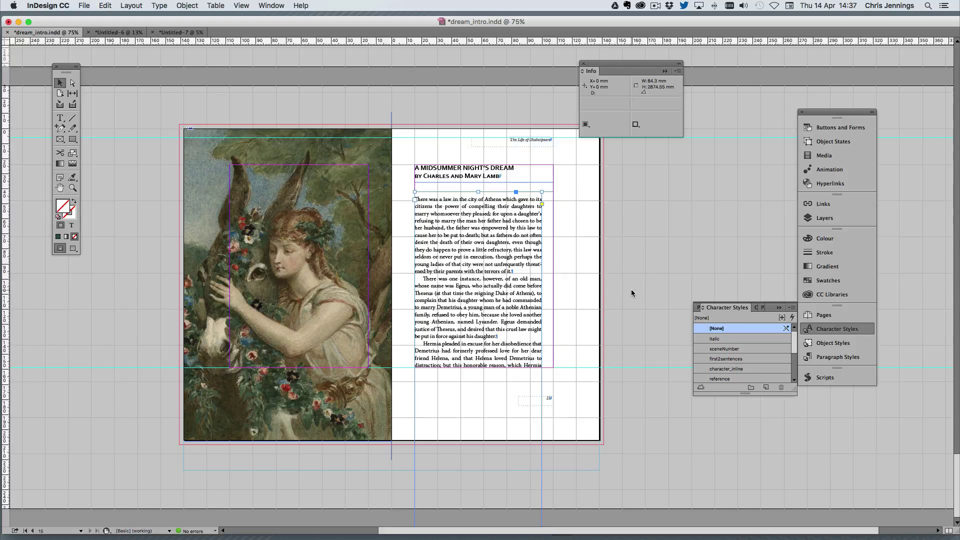
left_click(555, 243)
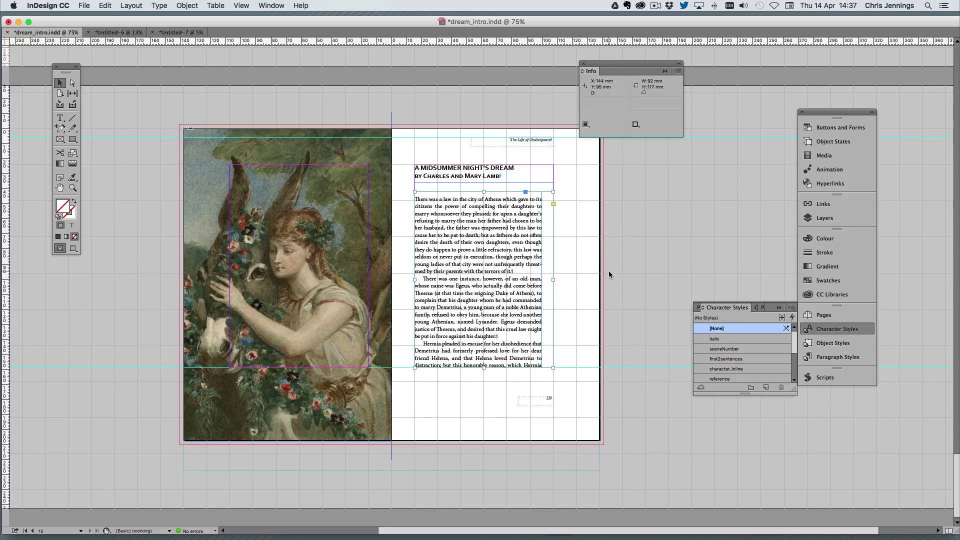
left_click(822, 344)
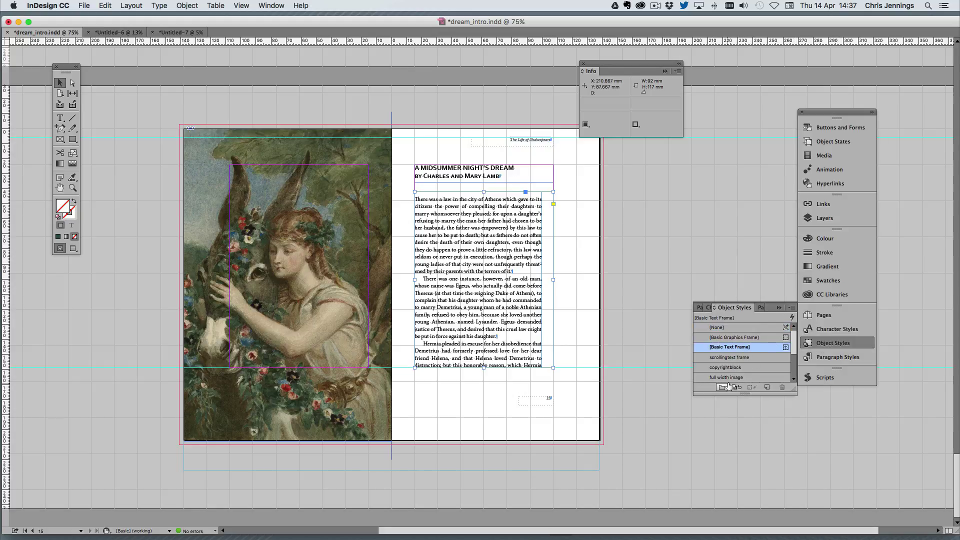
left_click(719, 358)
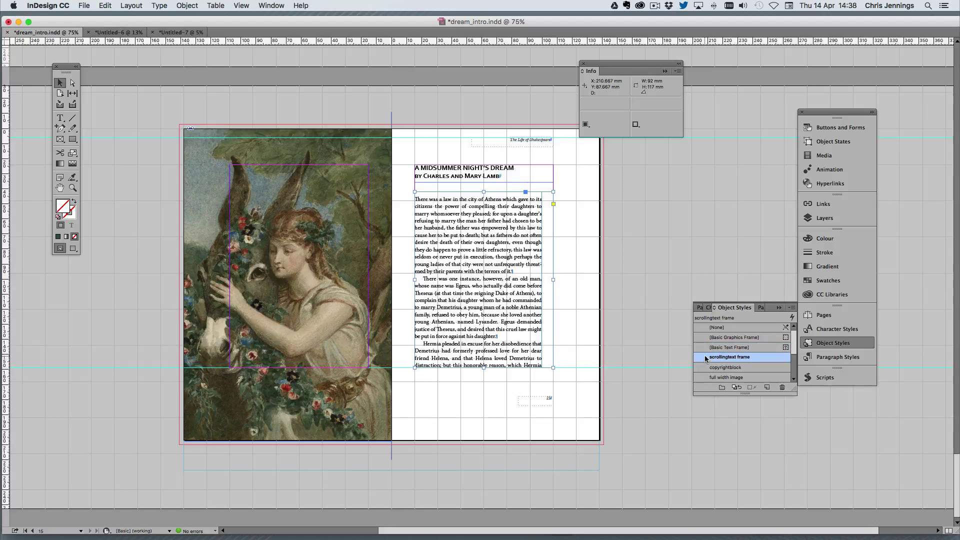
- Check the export tagging of the "scrollingtext frame" object style, choosing div as its tag and inspecting the class name
double_click(706, 358)
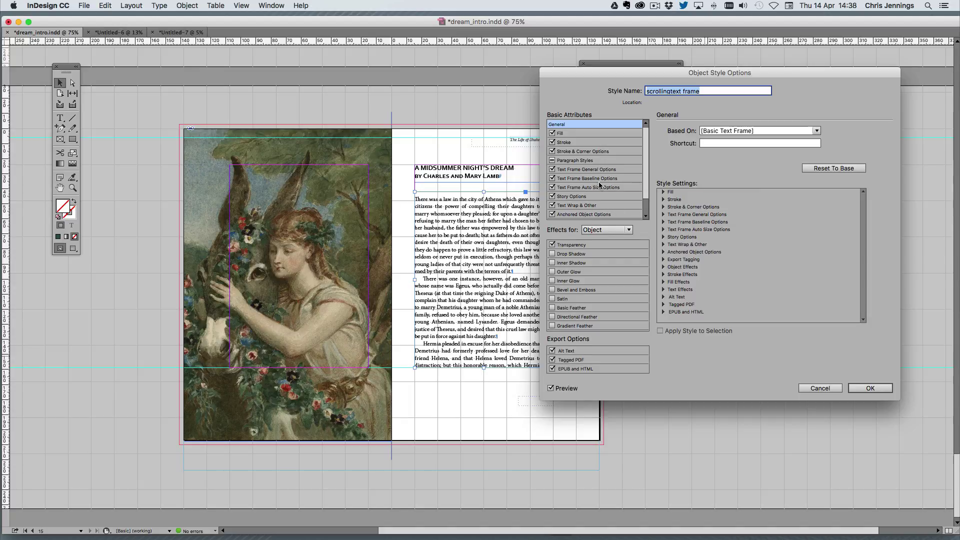
scroll(600, 186, "down", 1)
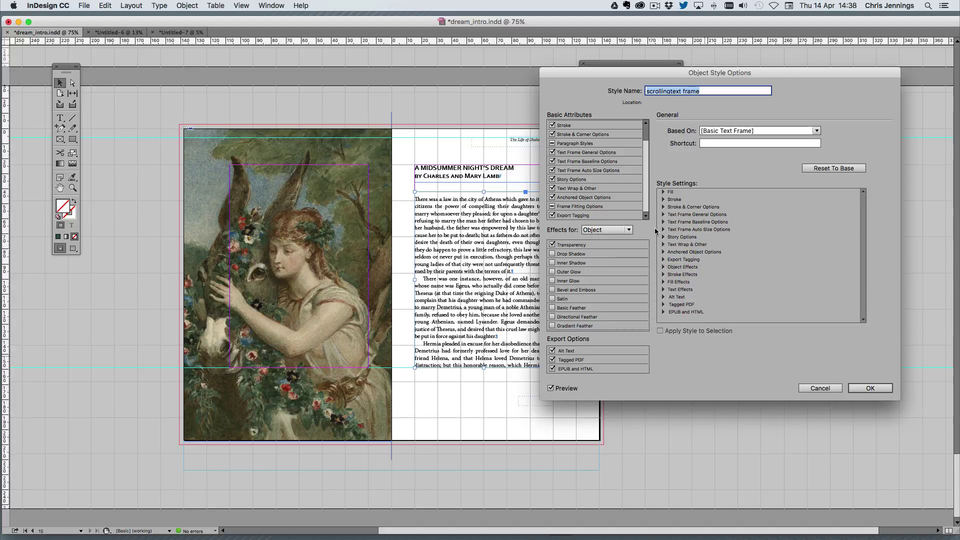
left_click(563, 215)
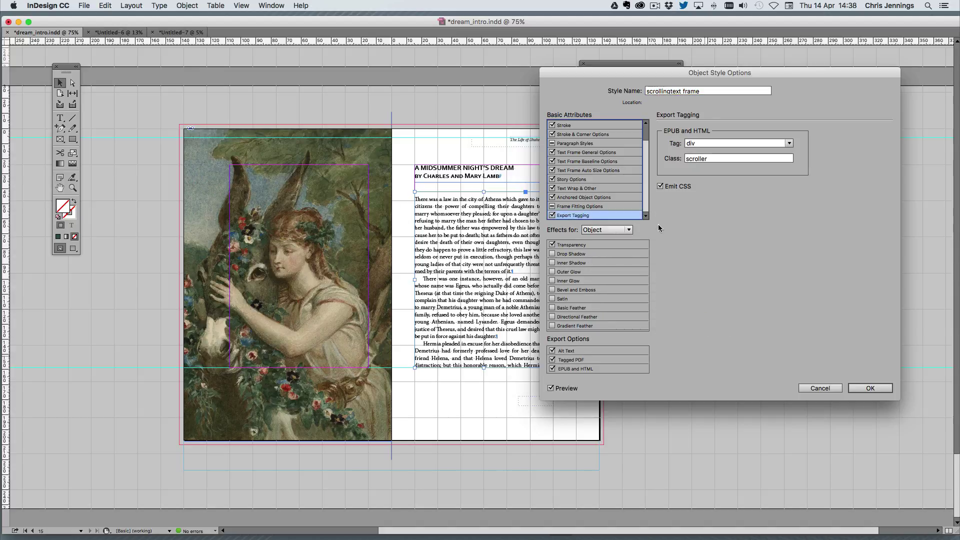
left_click(789, 144)
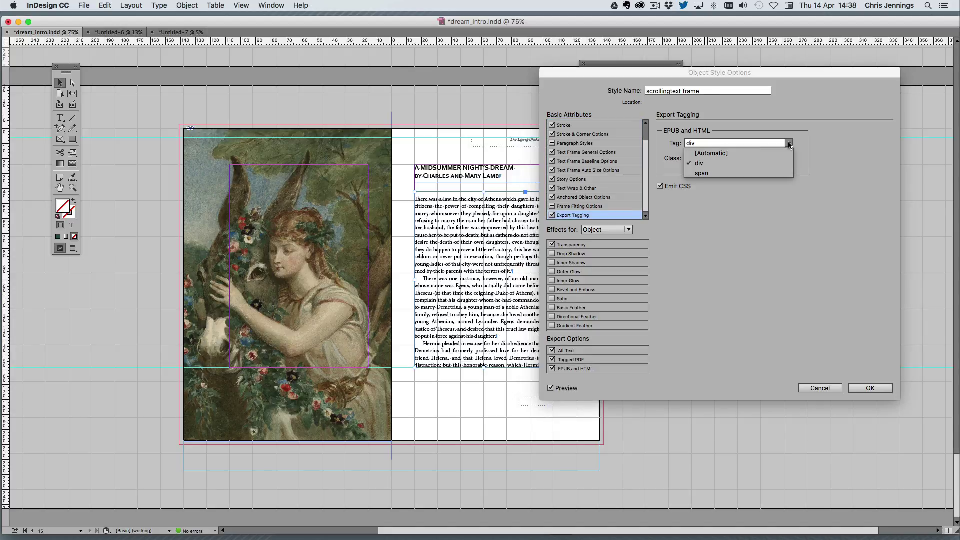
left_click(696, 164)
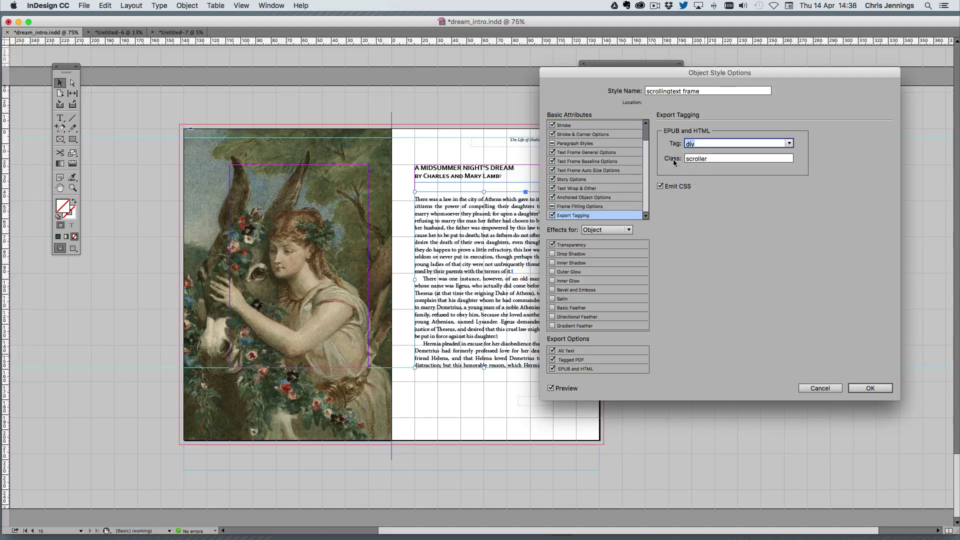
left_click(715, 158)
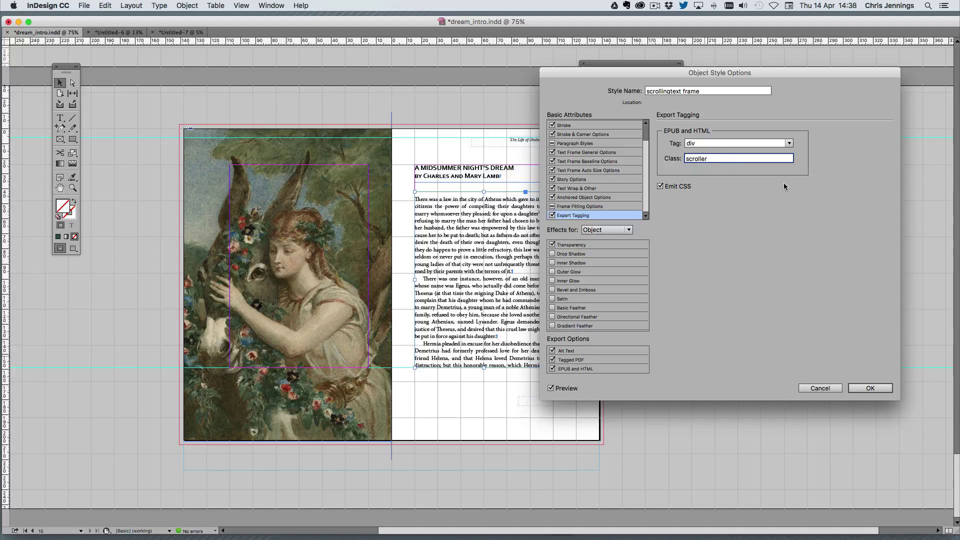
left_click(863, 387)
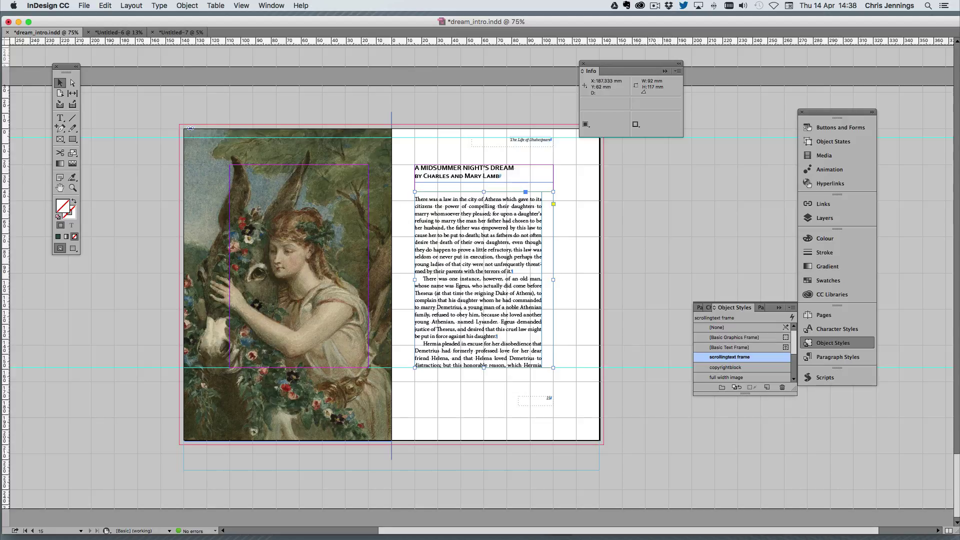
- Switch to BBEdit and examine the div.scroller rules in scroller.css, including the child selector and the touch-scrolling line
key("Tab")
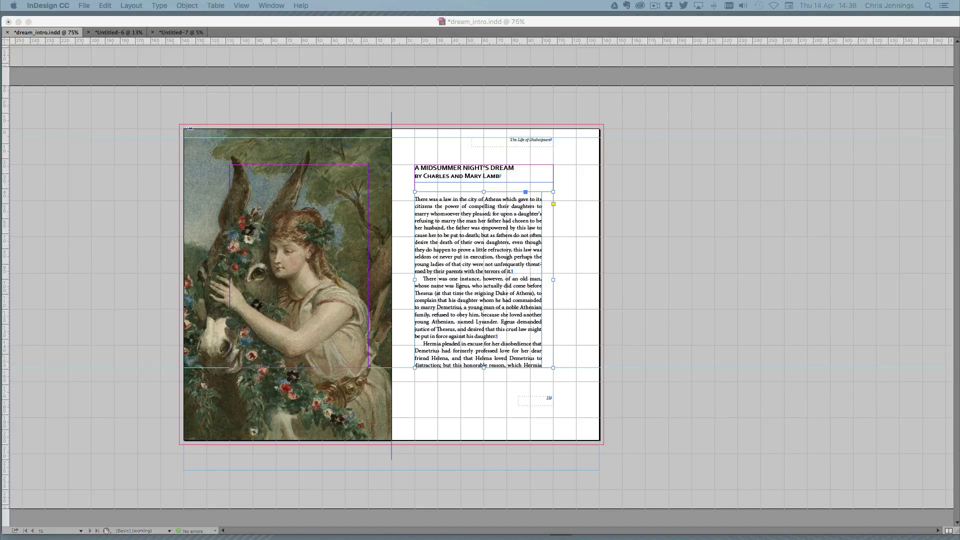
key("super+Tab")
left_click_drag(735, 139, 497, 53)
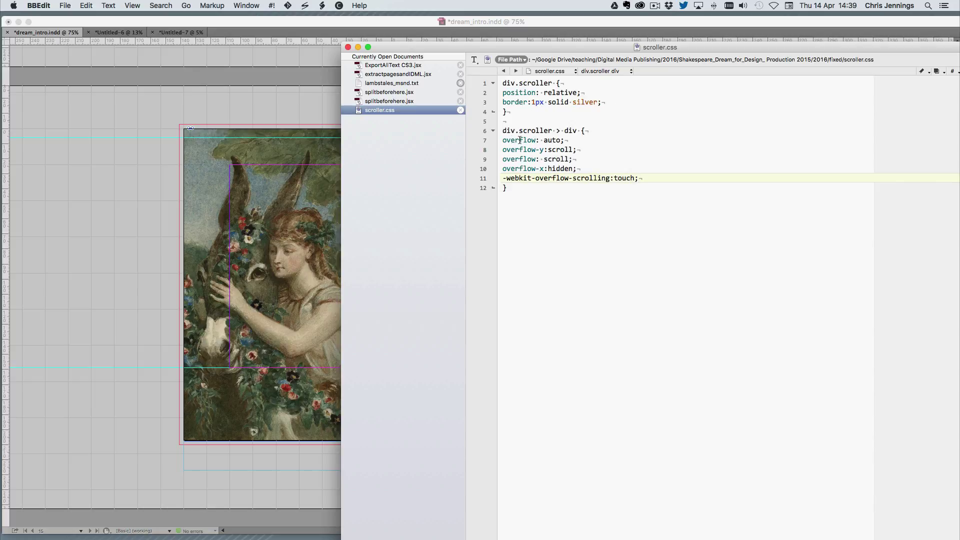
double_click(558, 131)
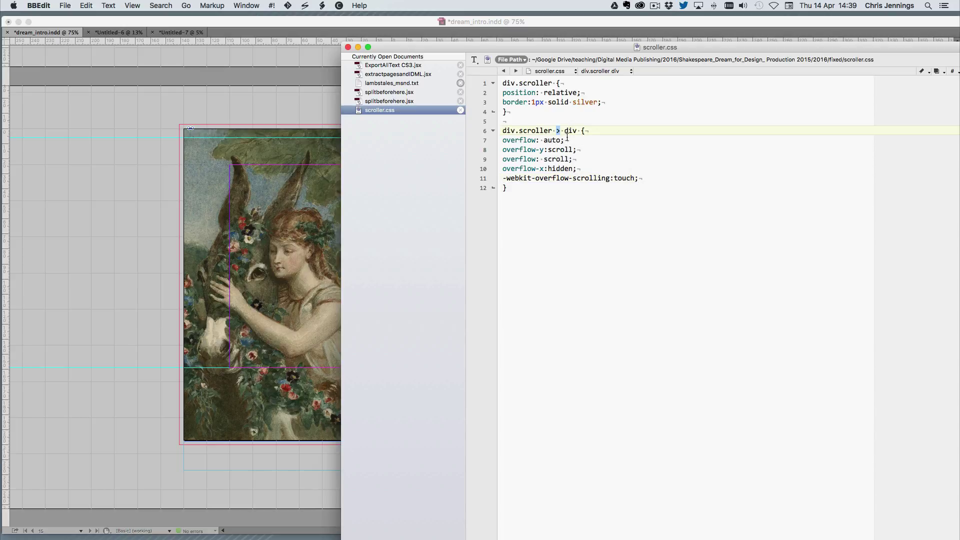
left_click(566, 131)
left_click_drag(501, 181, 638, 181)
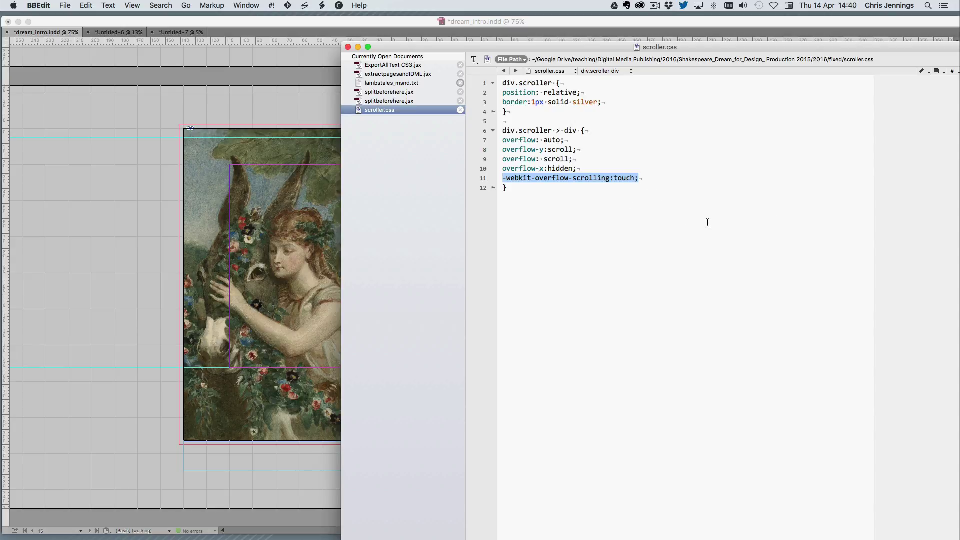
left_click_drag(427, 44, 959, 50)
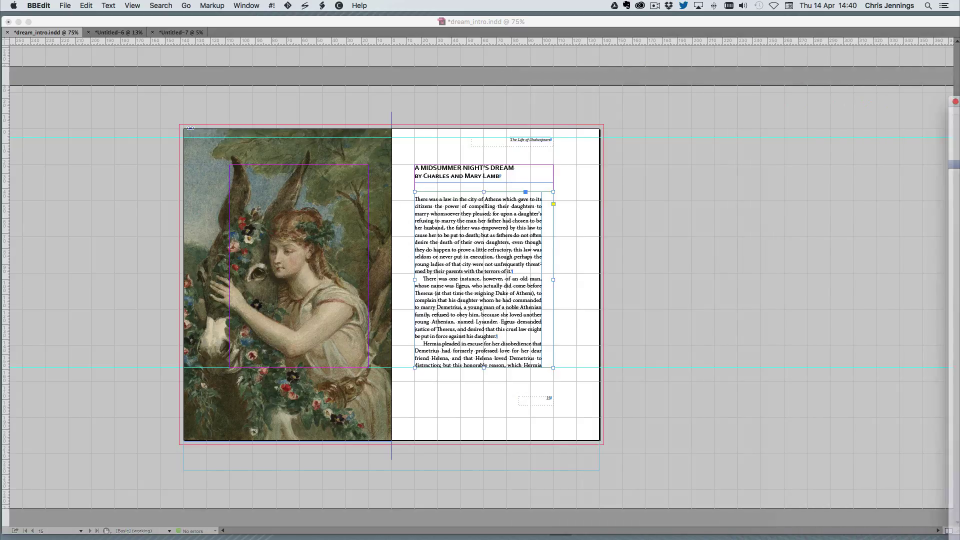
- Switch back to InDesign and start exporting the document as EPUB (Fixed Layout), replacing the existing dream_intro_f.epub
left_click(143, 100)
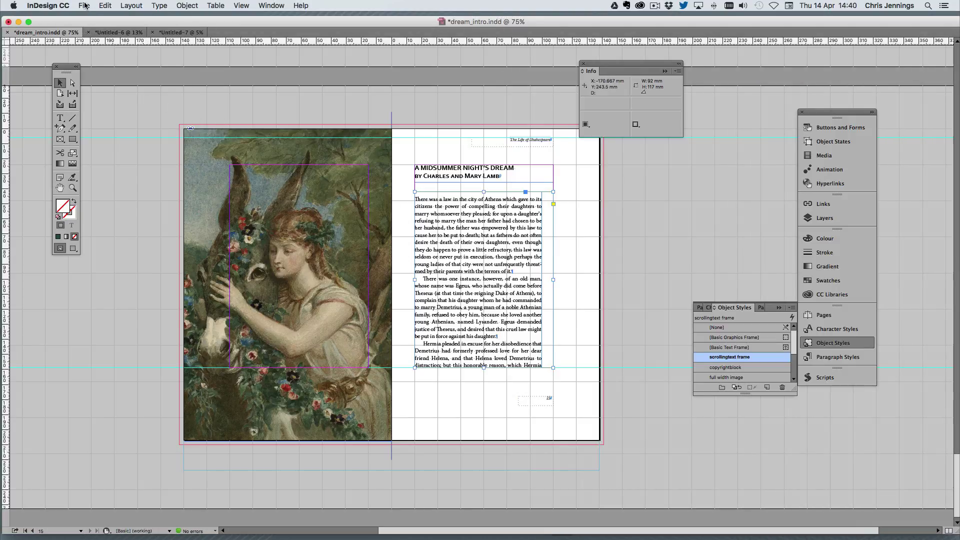
left_click(85, 6)
left_click(128, 179)
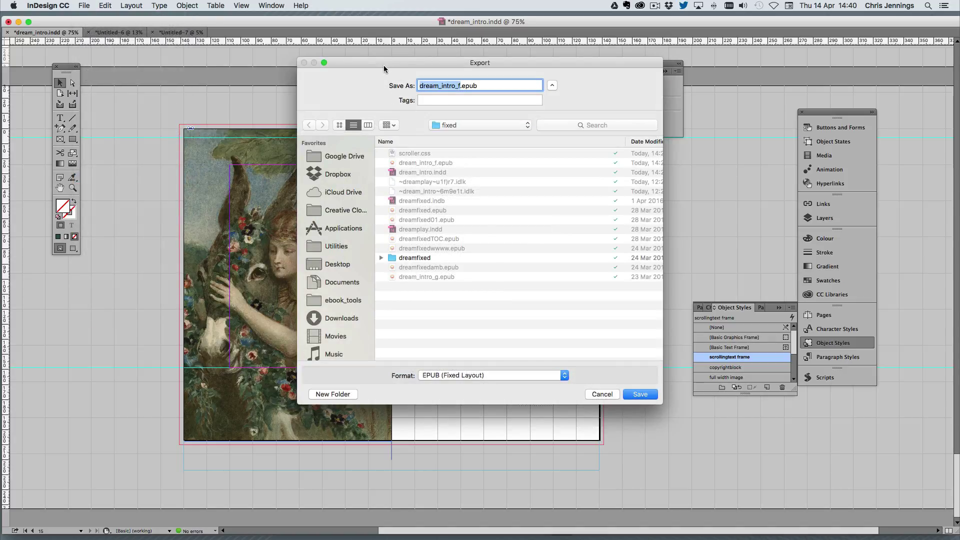
left_click(630, 395)
left_click(553, 128)
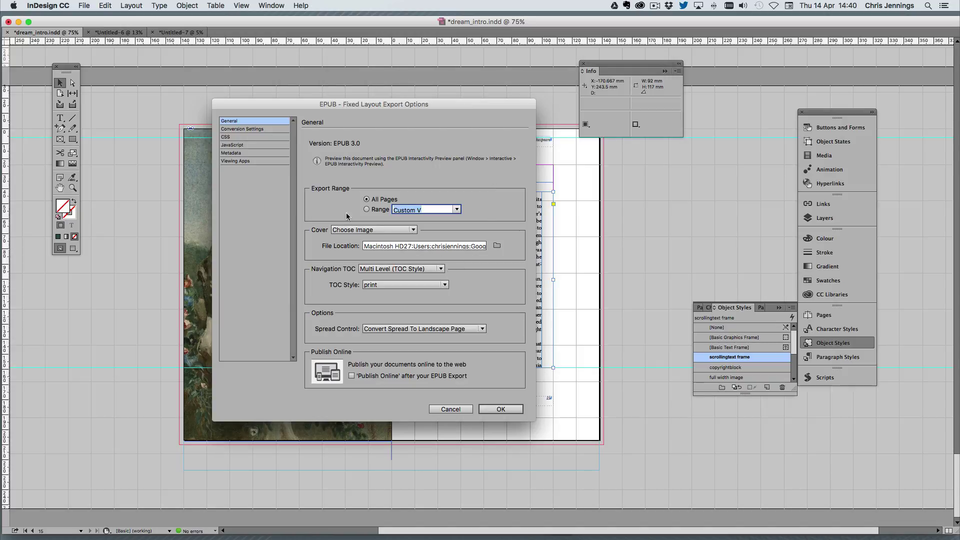
- Check the additional style sheet in the CSS export options and complete the EPUB export
left_click(227, 138)
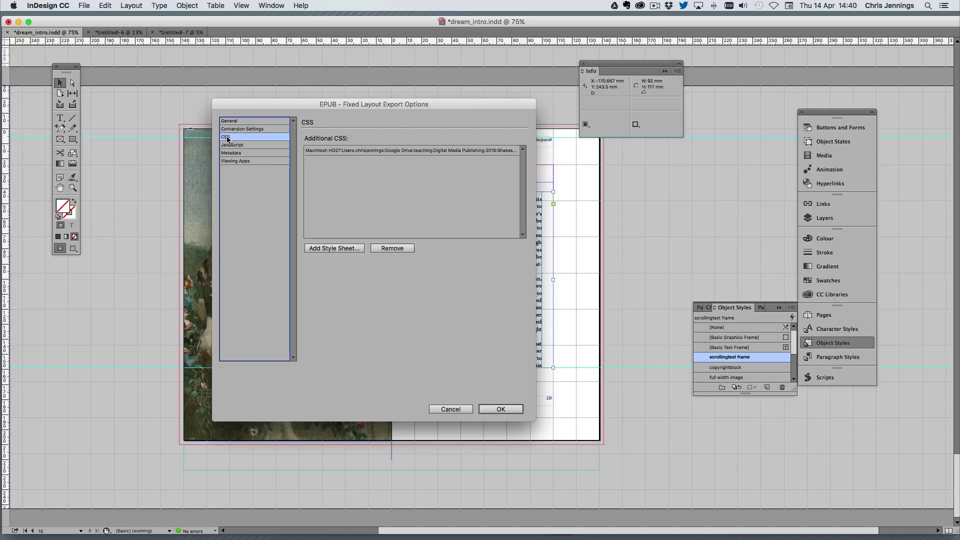
left_click(326, 151)
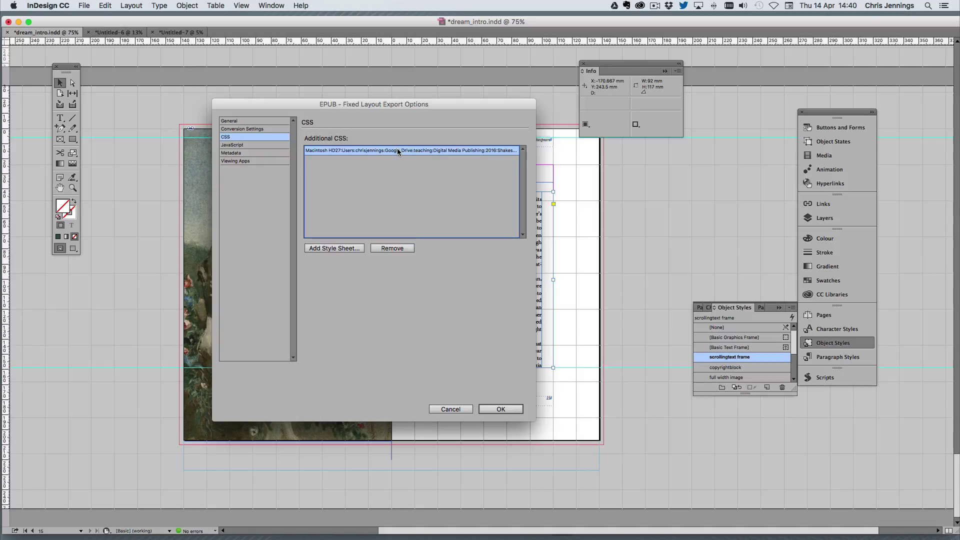
left_click(500, 408)
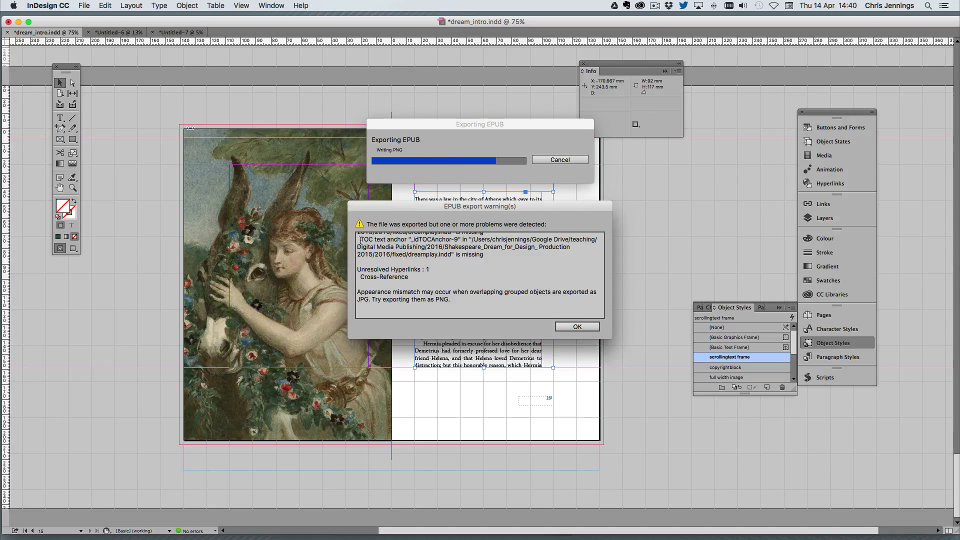
left_click(580, 326)
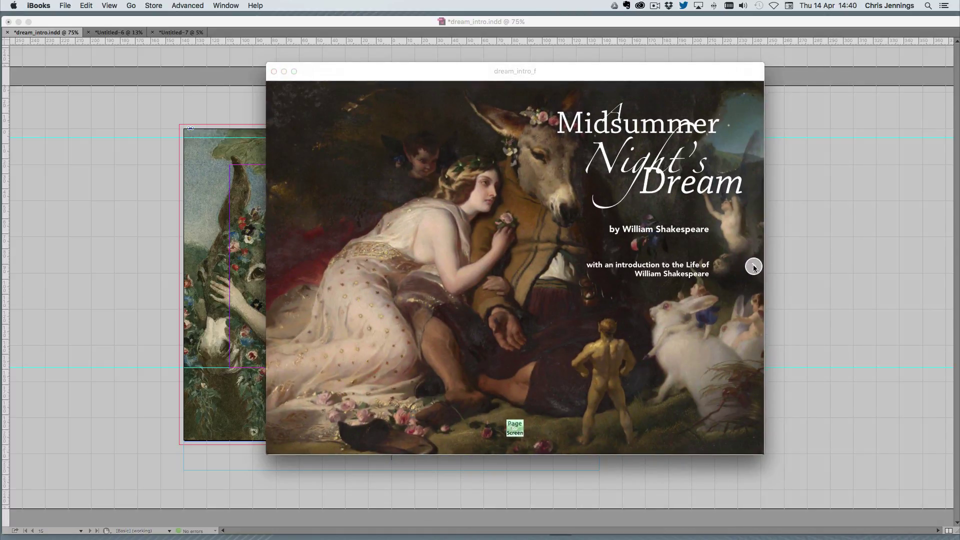
- Page through the exported book in iBooks from the cover to the spread with the Charles and Mary Lamb story
left_click(754, 266)
left_click(754, 267)
left_click(754, 267)
left_click(754, 267)
left_click(754, 266)
left_click(753, 267)
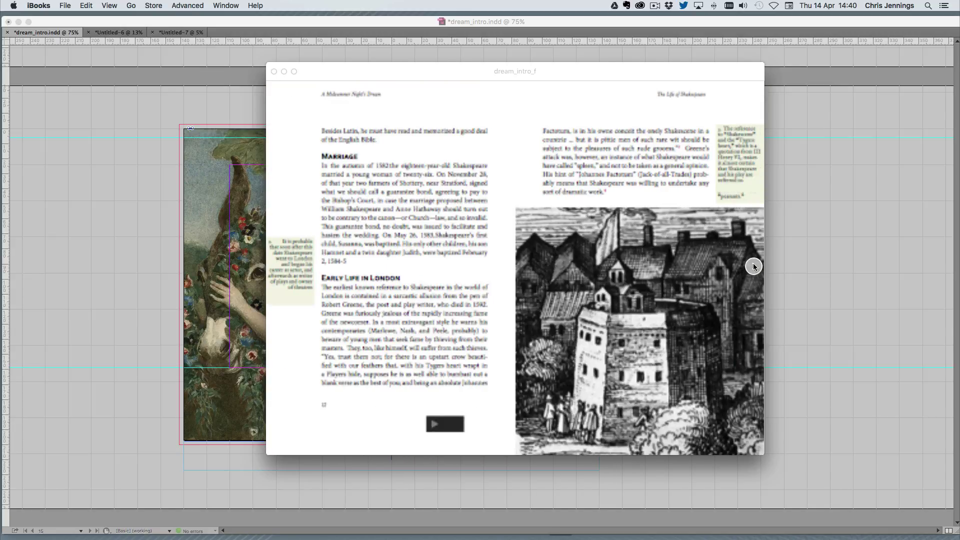
left_click(754, 267)
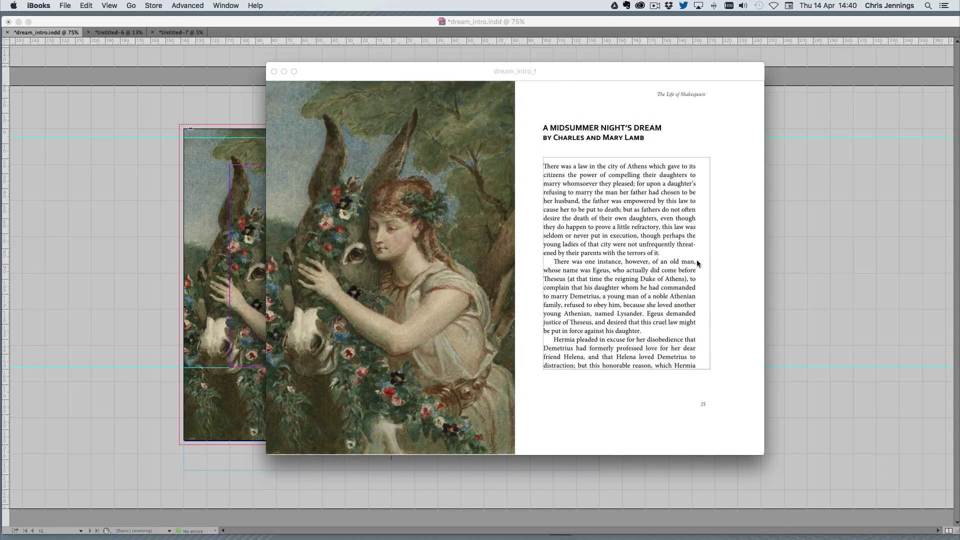
- Test the scrolling story frame by moving down through its text and back up to the first line
scroll(697, 261, "down", 10)
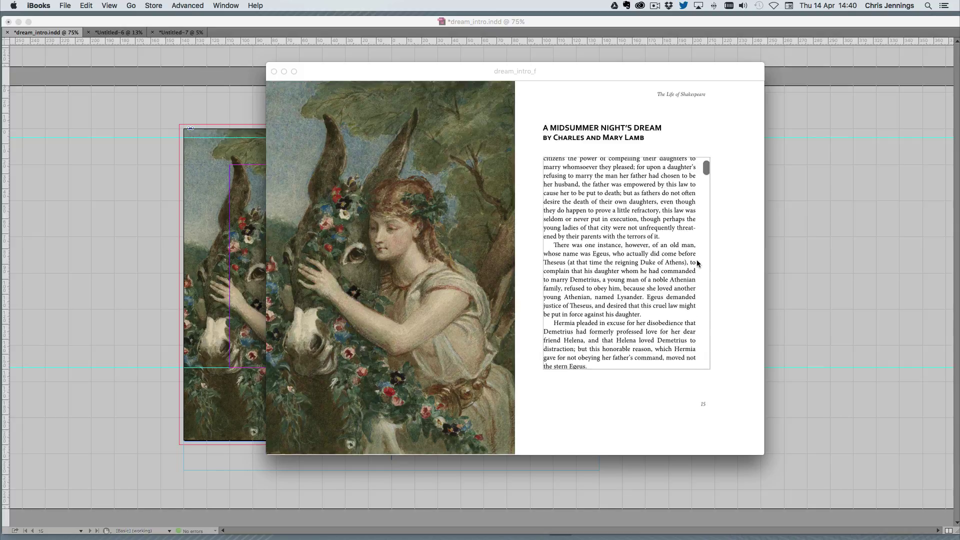
scroll(697, 261, "down", 14)
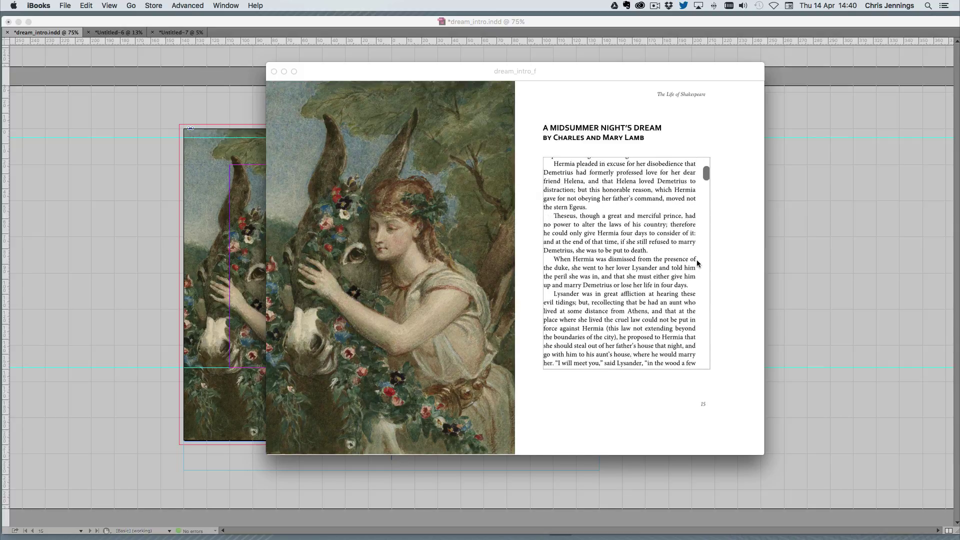
scroll(698, 264, "down", 15)
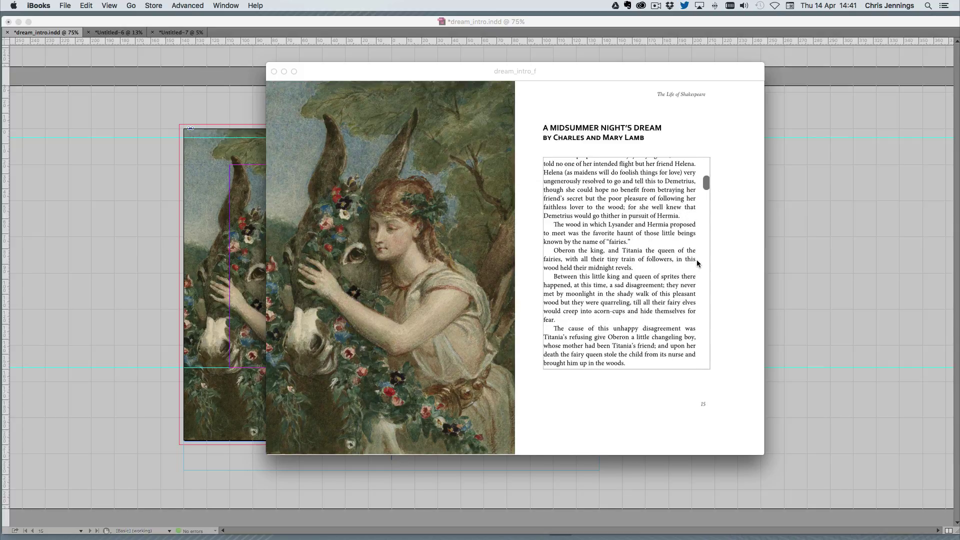
scroll(708, 240, "down", 15)
scroll(708, 252, "down", 15)
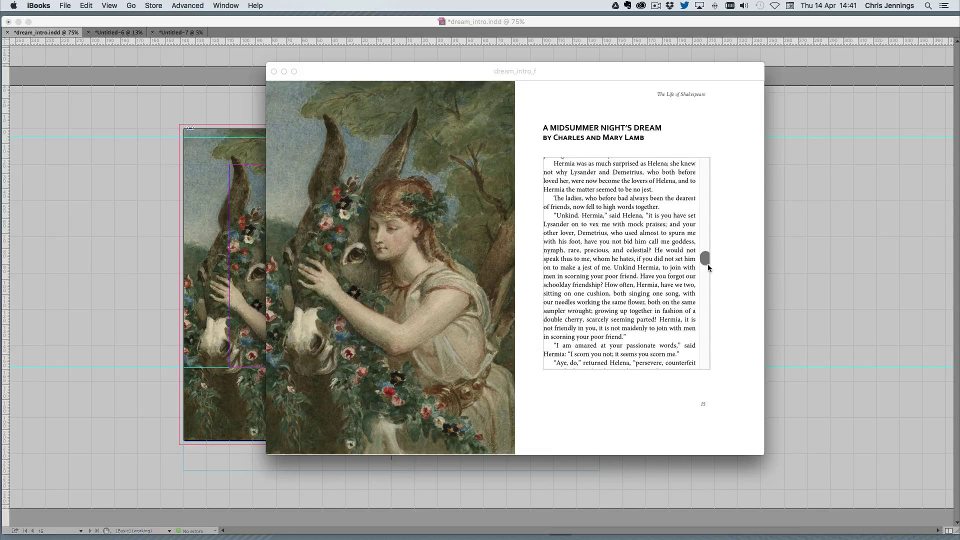
left_click_drag(709, 344, 711, 163)
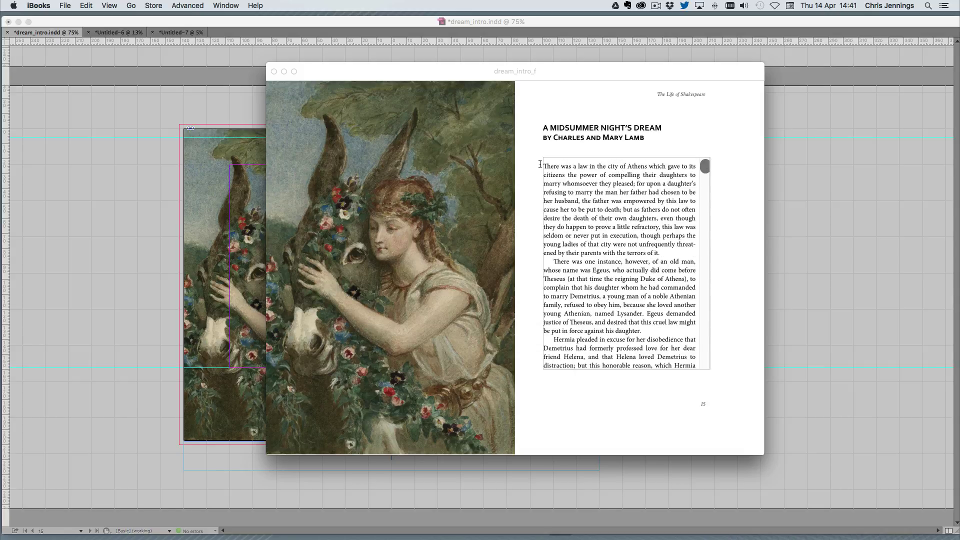
mouse_move(278, 119)
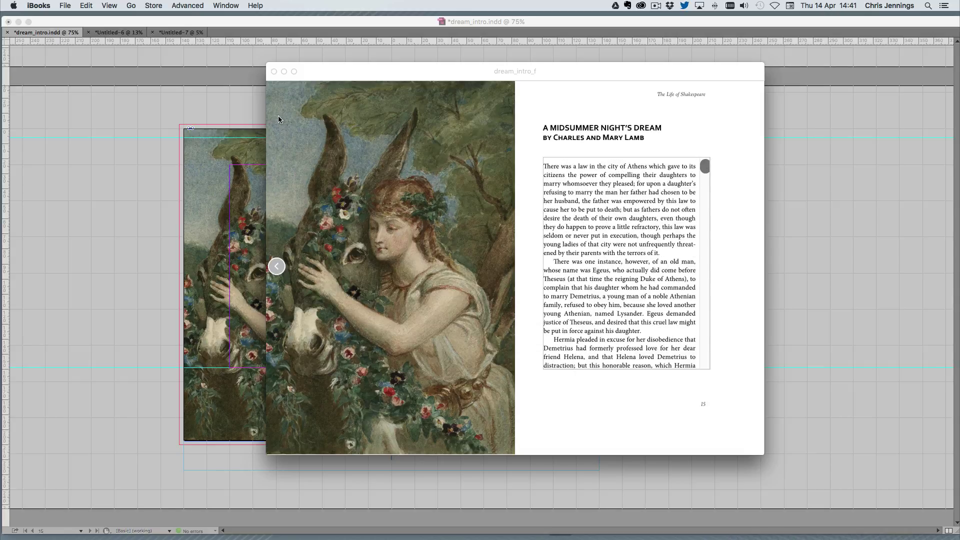